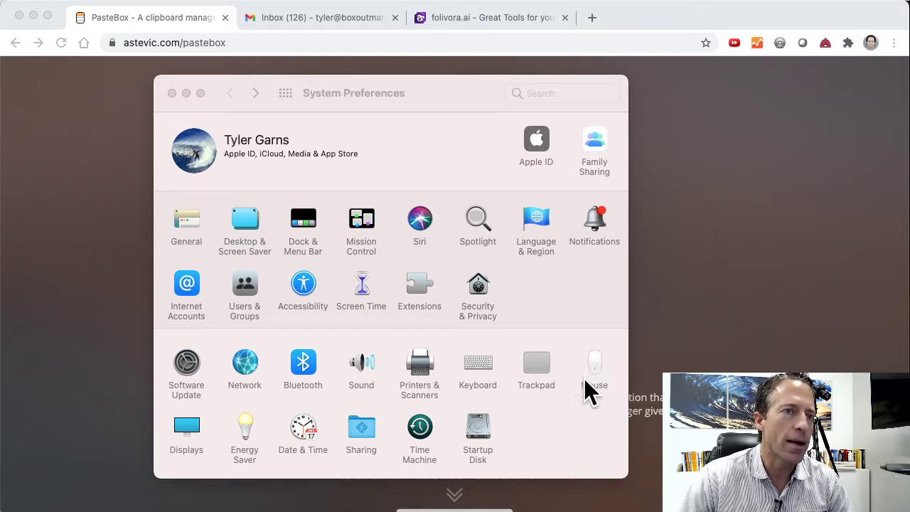
# Examine the mouse tracking speed and the keyboard's key repeat and delay settings in System Preferences.
pyautogui.click(596, 364)
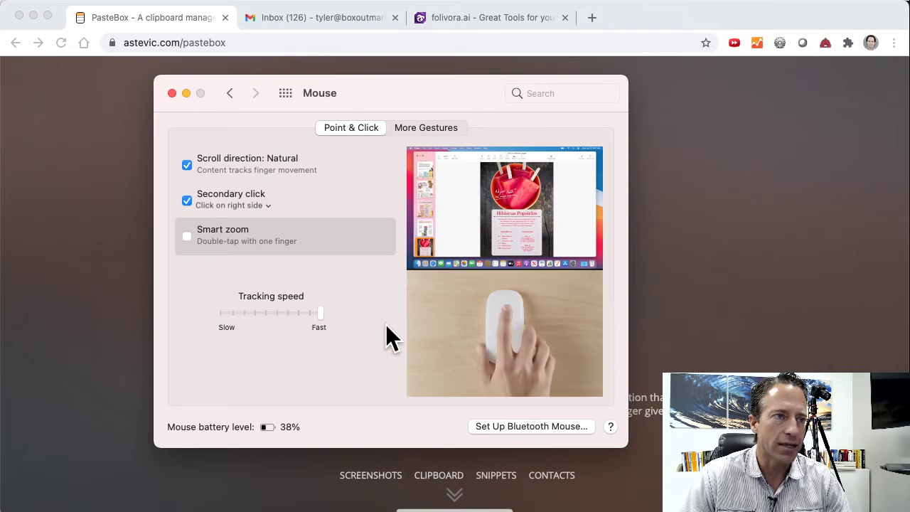
pyautogui.click(232, 95)
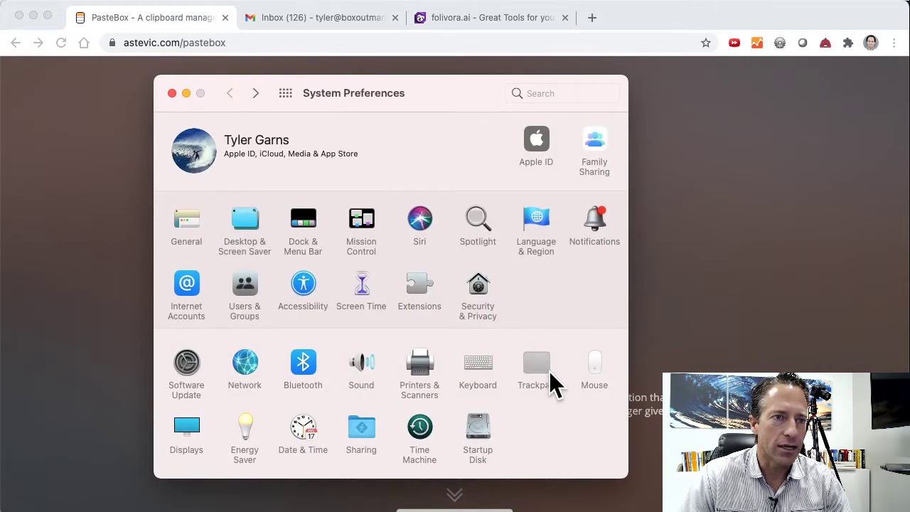
pyautogui.click(594, 365)
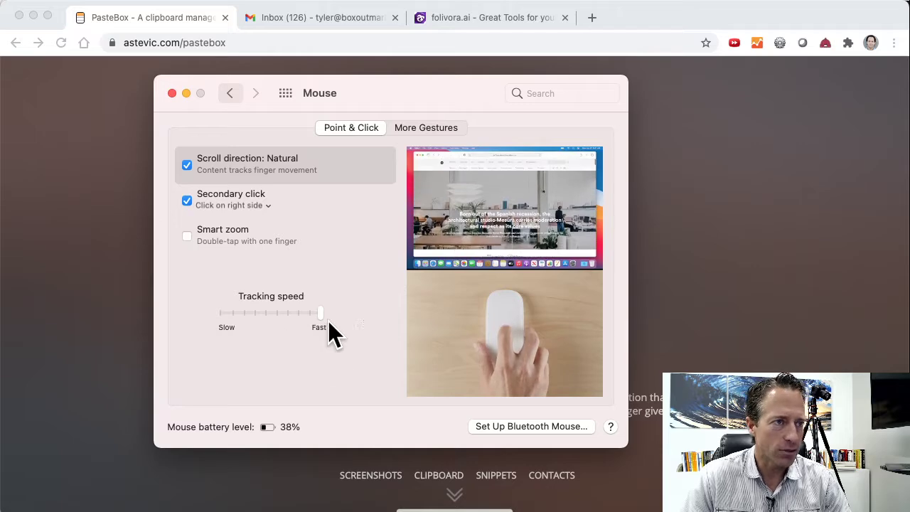
pyautogui.click(230, 94)
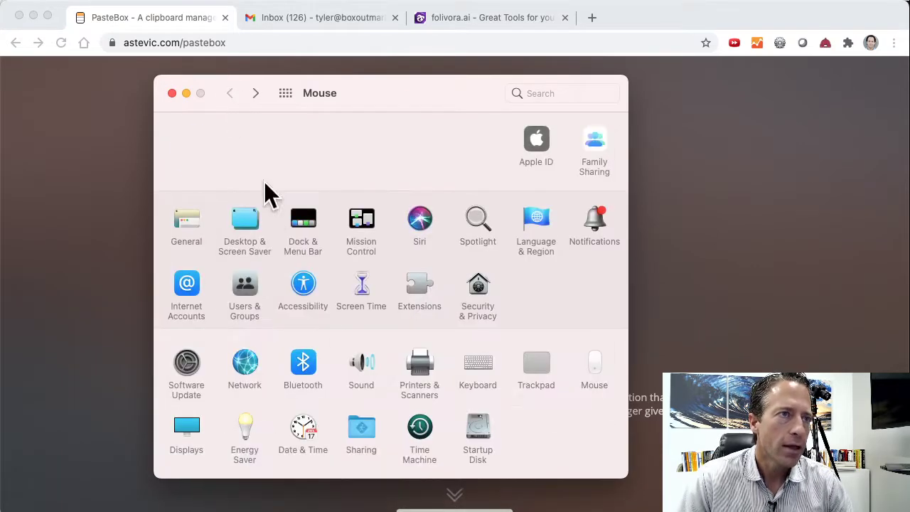
pyautogui.click(477, 364)
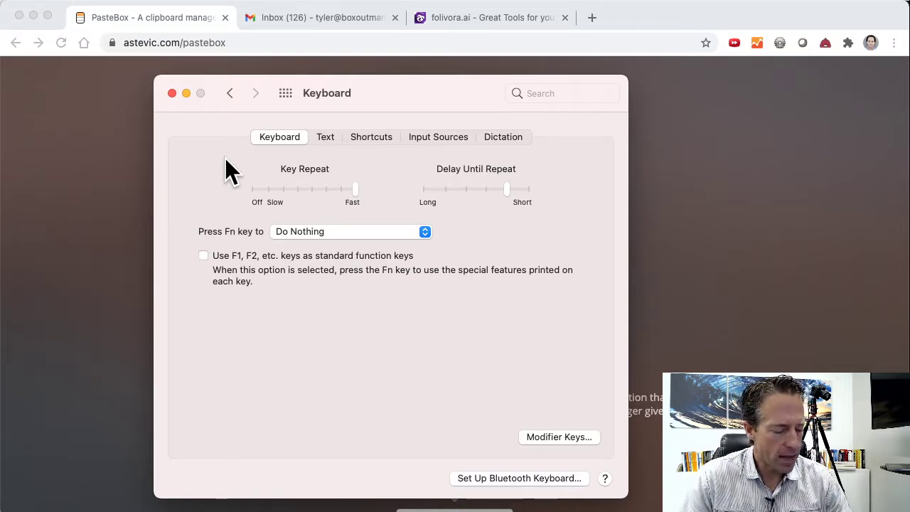
# Cycle through the open applications and bring Google Chrome to the front.
pyautogui.press('super+Tab')
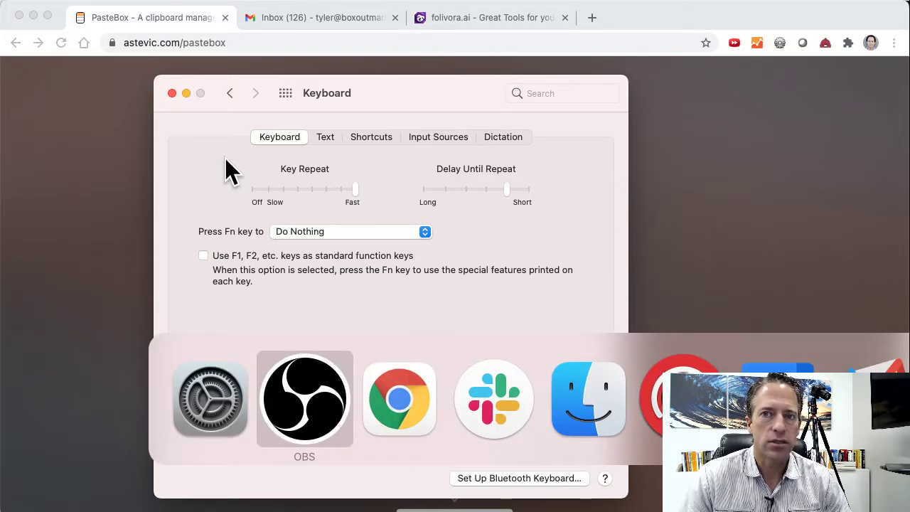
pyautogui.press('super+Tab')
pyautogui.press('super+Tab')
pyautogui.press('super+Tab')
pyautogui.press('super+Tab')
pyautogui.press('super+Tab')
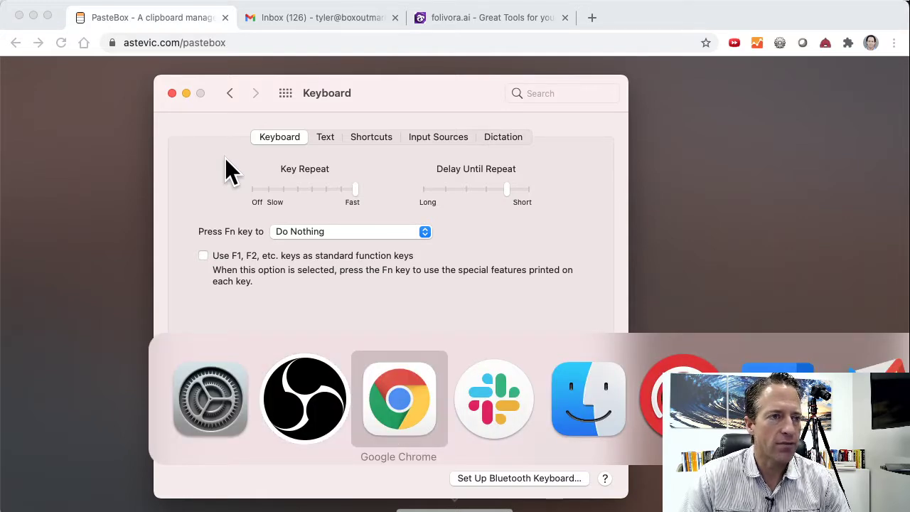
pyautogui.press('super+Tab')
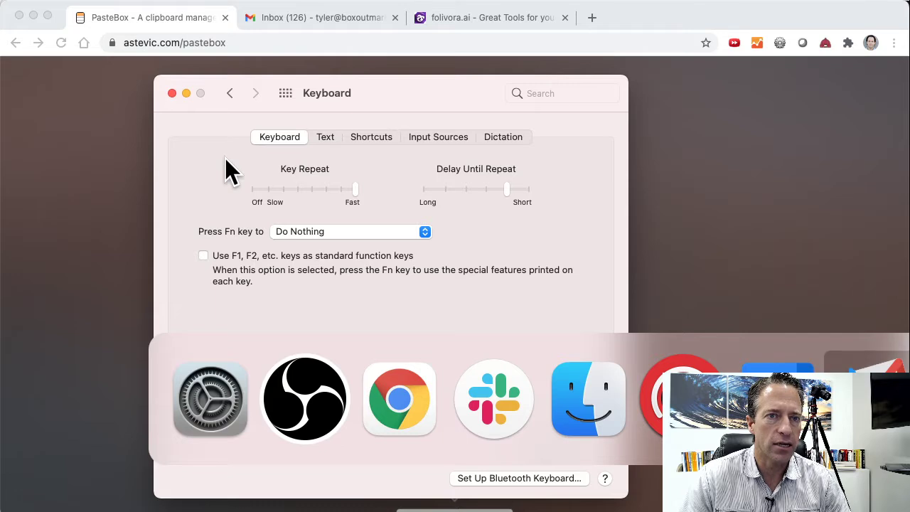
pyautogui.press('super+Tab')
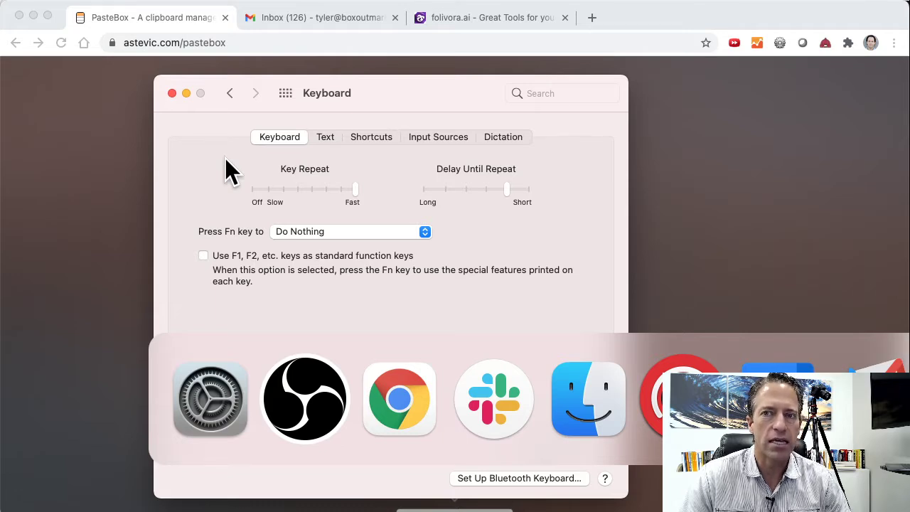
pyautogui.press('super+Tab')
pyautogui.press('super+Tab')
pyautogui.press('super+Tab')
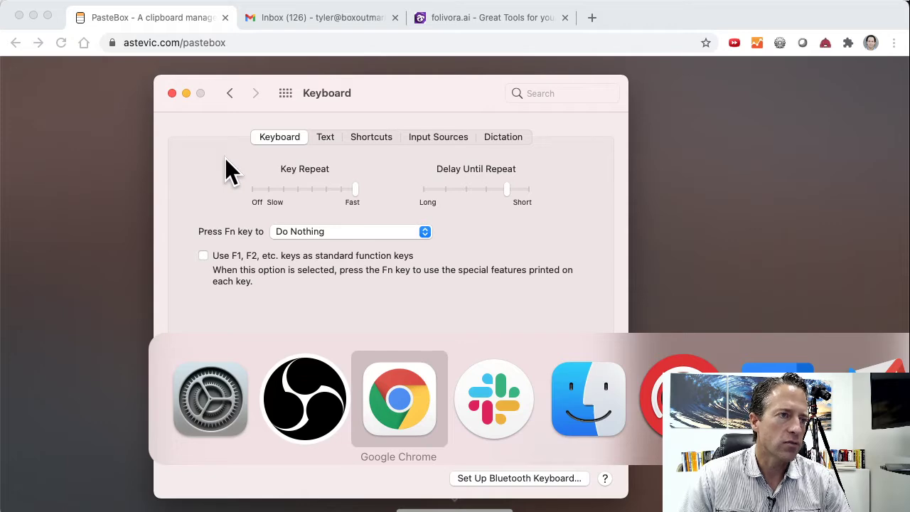
pyautogui.press('super+Tab')
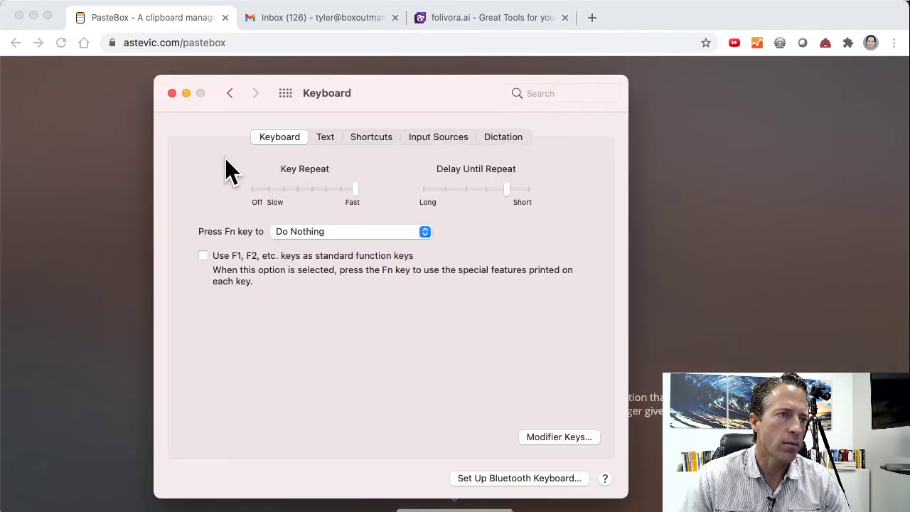
pyautogui.press('super+Tab')
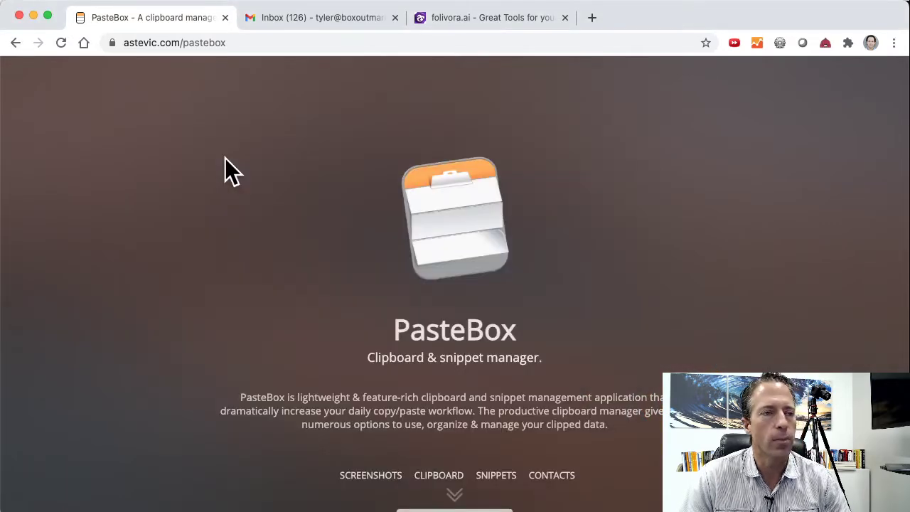
# Cycle through the open applications back to System Preferences and close its window.
pyautogui.press('super+Tab')
pyautogui.press('super+Tab')
pyautogui.press('super+Tab')
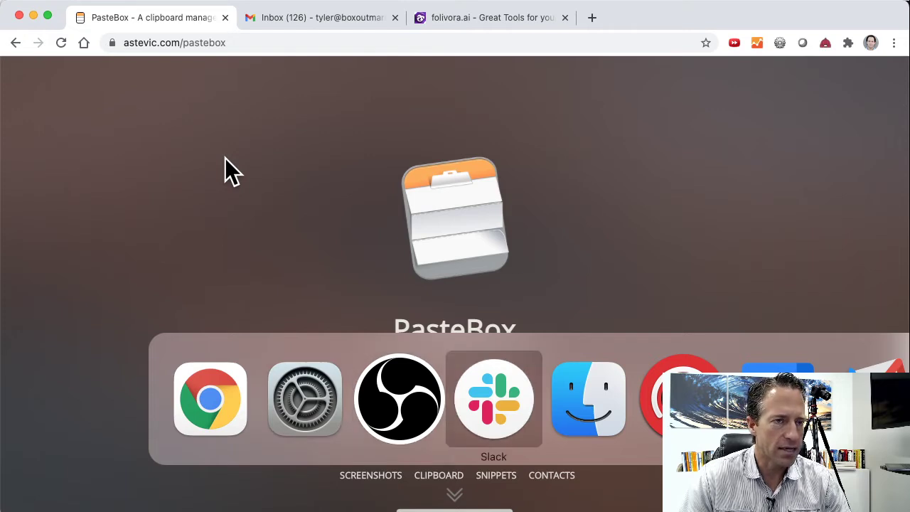
pyautogui.press('super+Tab')
pyautogui.press('super+Tab')
pyautogui.press('super+Tab')
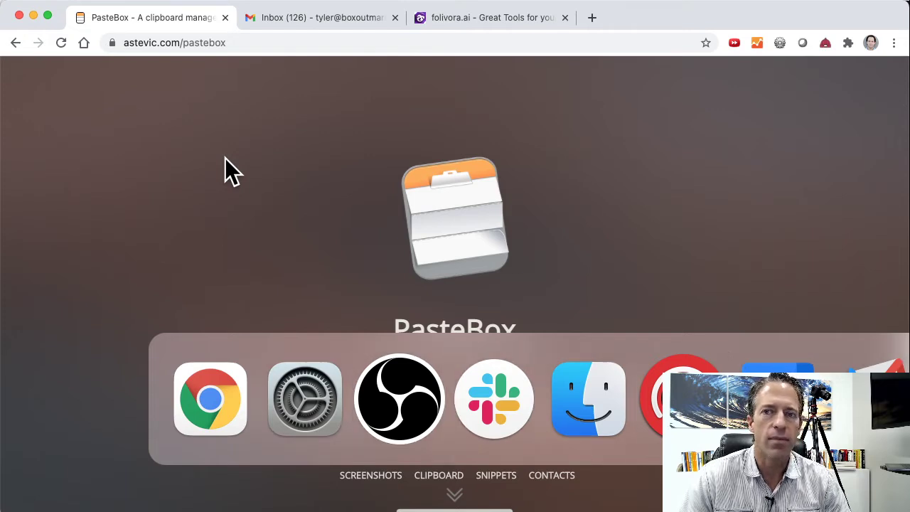
pyautogui.press('super+Tab')
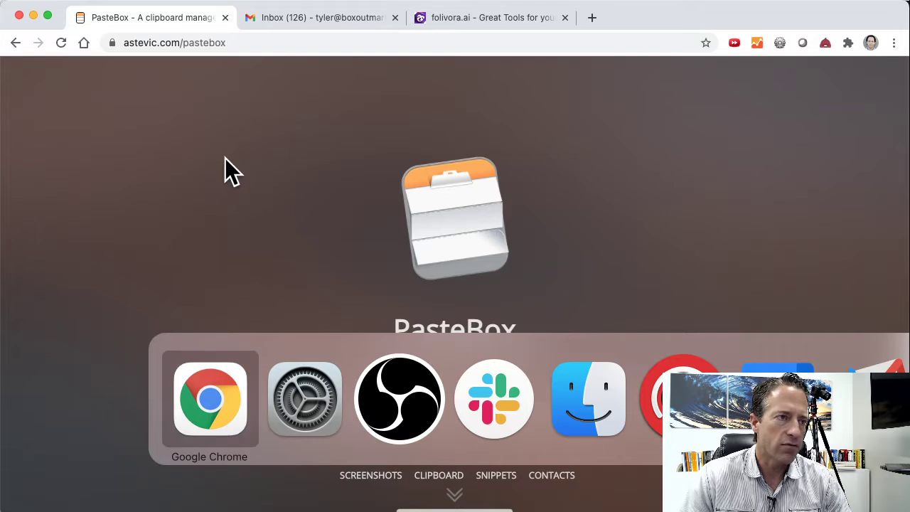
pyautogui.press('super+Tab')
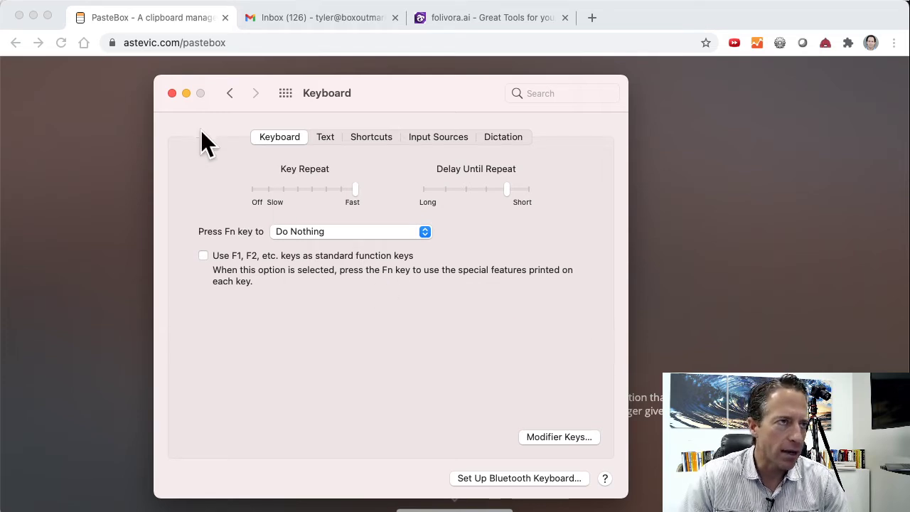
pyautogui.click(172, 93)
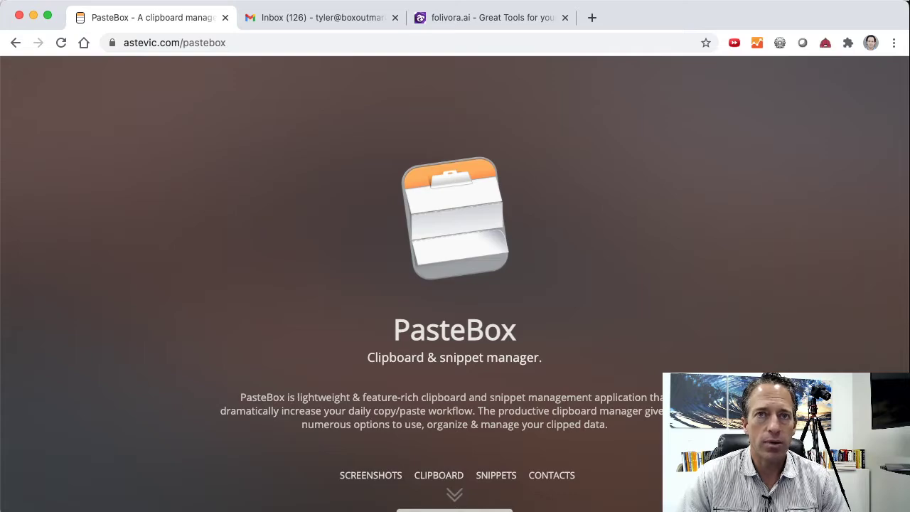
# Open the PasteBox clipboard history over the new email and examine the entries in groups 3 - 12 and 13 - 20.
pyautogui.press('super+shift+v')
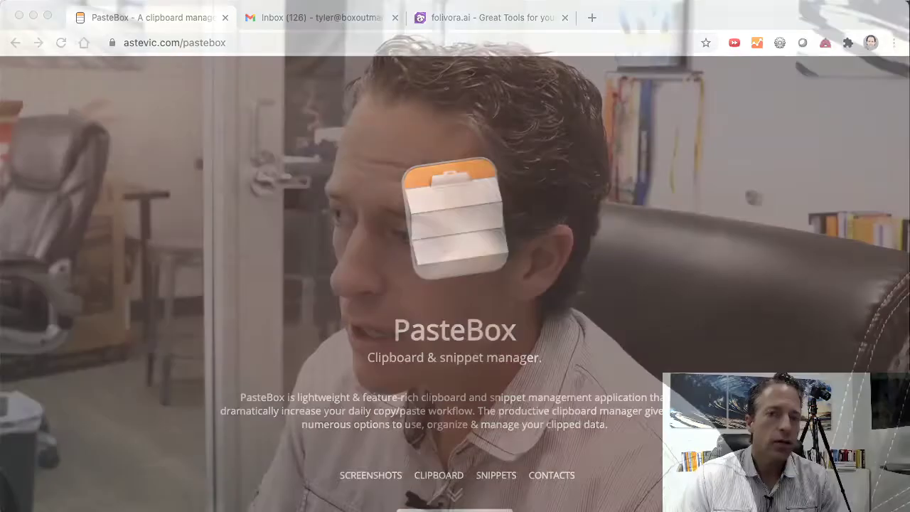
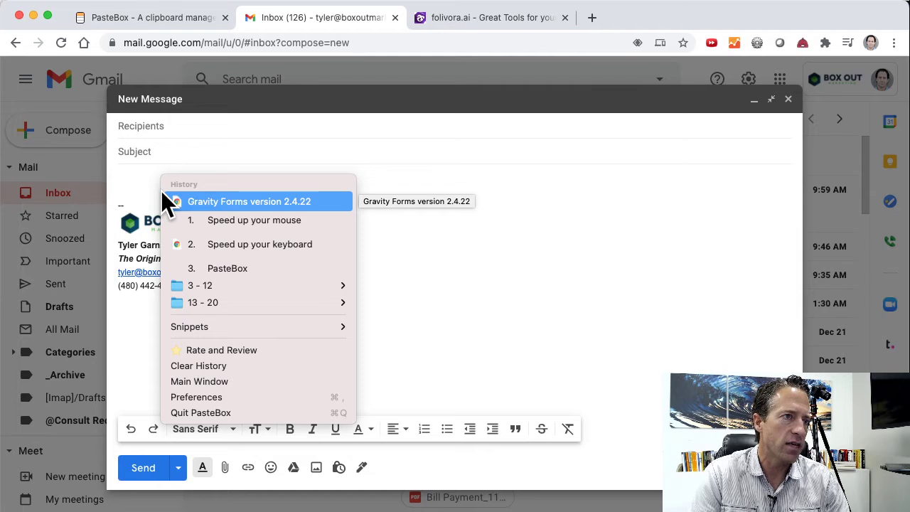
pyautogui.press('Up')
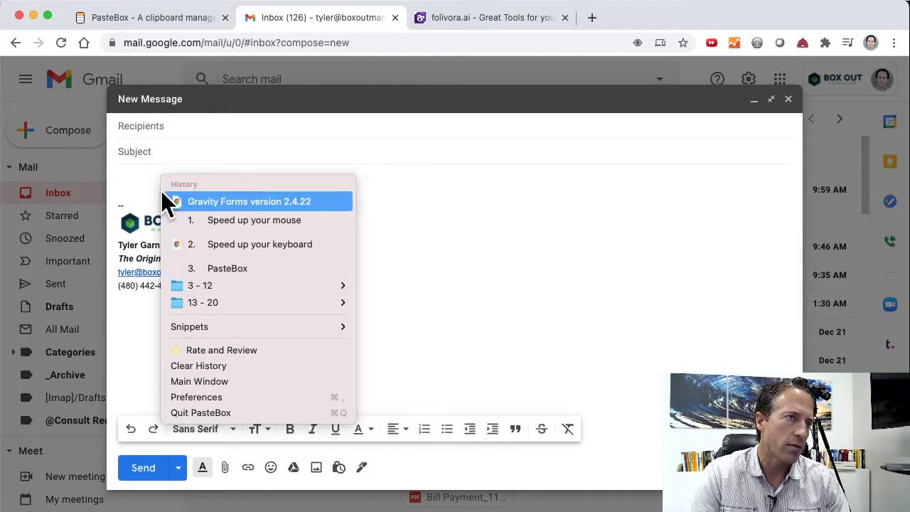
pyautogui.press('Down')
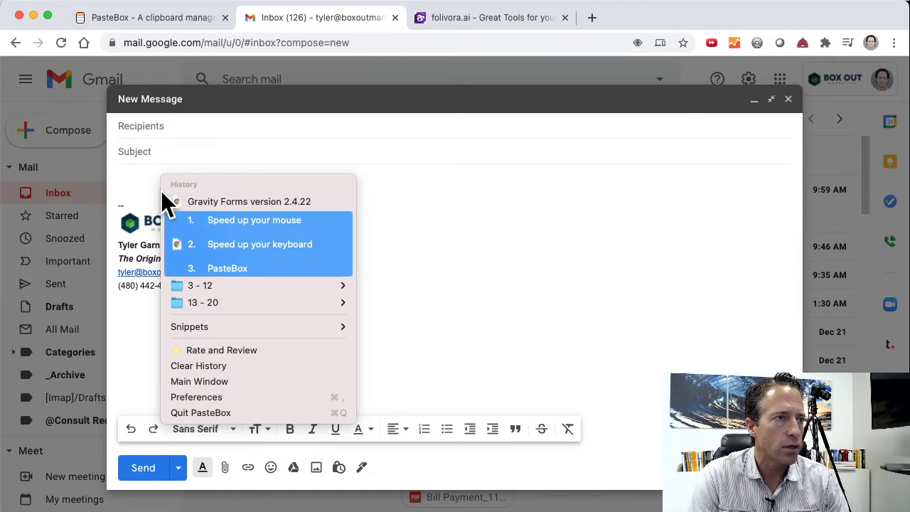
pyautogui.press('Down')
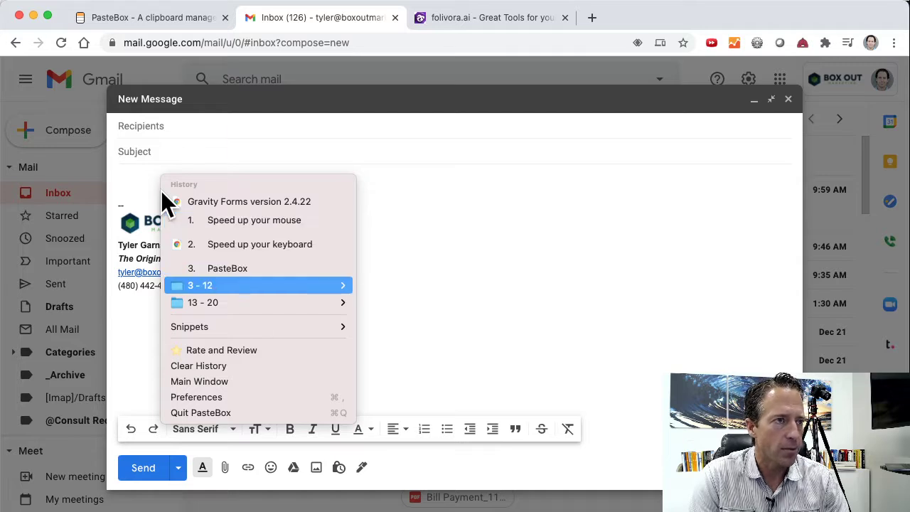
pyautogui.press('Right')
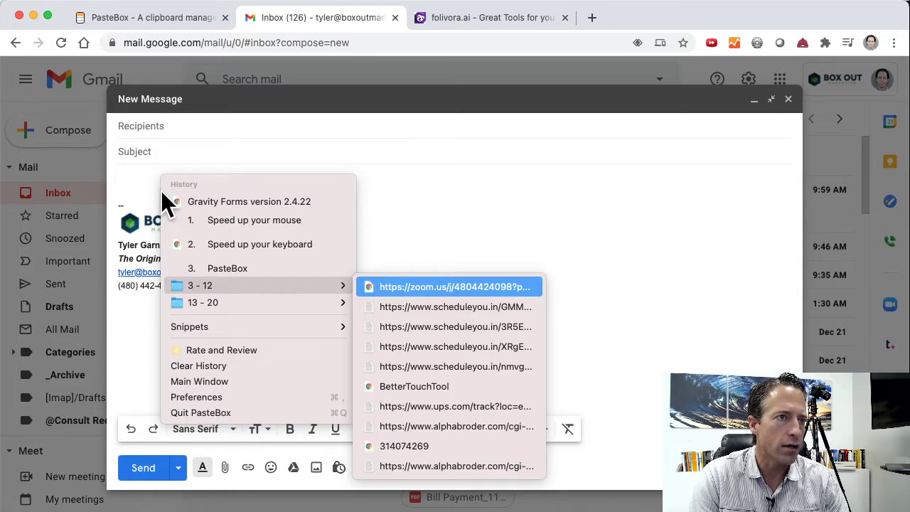
pyautogui.press('Left')
pyautogui.press('Down')
pyautogui.press('Right')
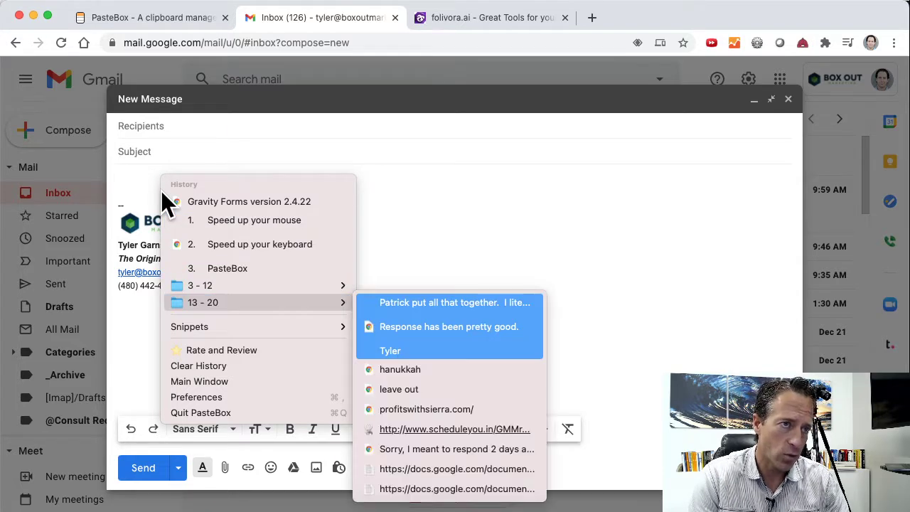
pyautogui.press('Left')
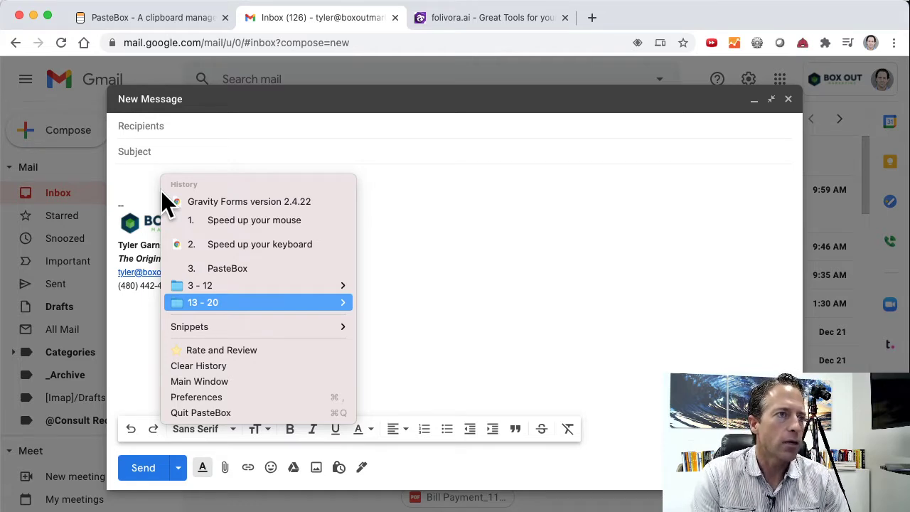
pyautogui.press('Up')
pyautogui.press('Up')
pyautogui.press('Up')
pyautogui.press('Up')
pyautogui.press('Up')
pyautogui.press('Down')
pyautogui.press('Down')
pyautogui.press('Down')
pyautogui.press('Down')
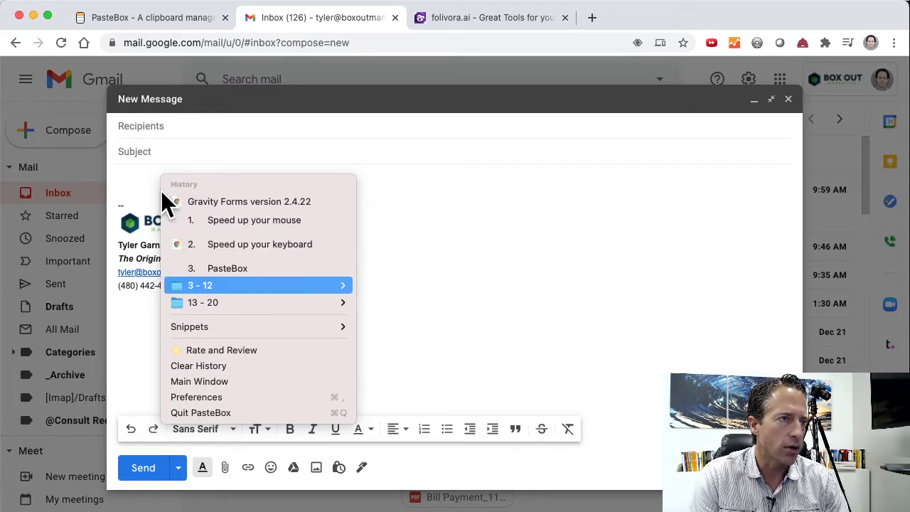
pyautogui.press('Down')
pyautogui.press('Up')
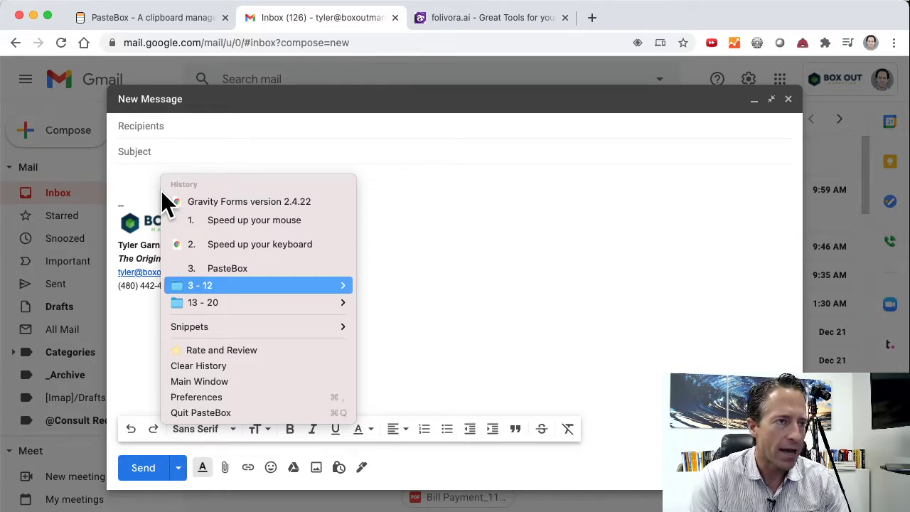
# Insert the personal Zoom link with its embedded passcode from the Zoom snippets folder into the email body.
pyautogui.press('Down')
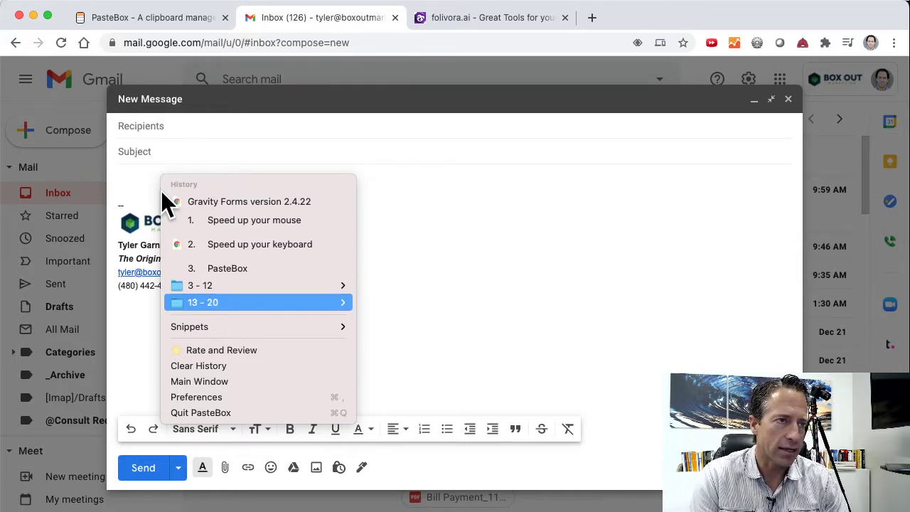
pyautogui.press('Down')
pyautogui.press('Right')
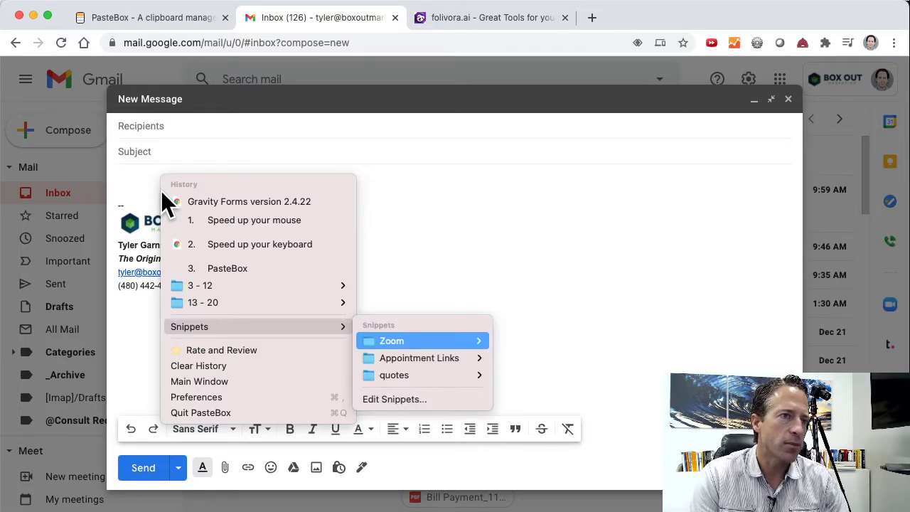
pyautogui.press('Right')
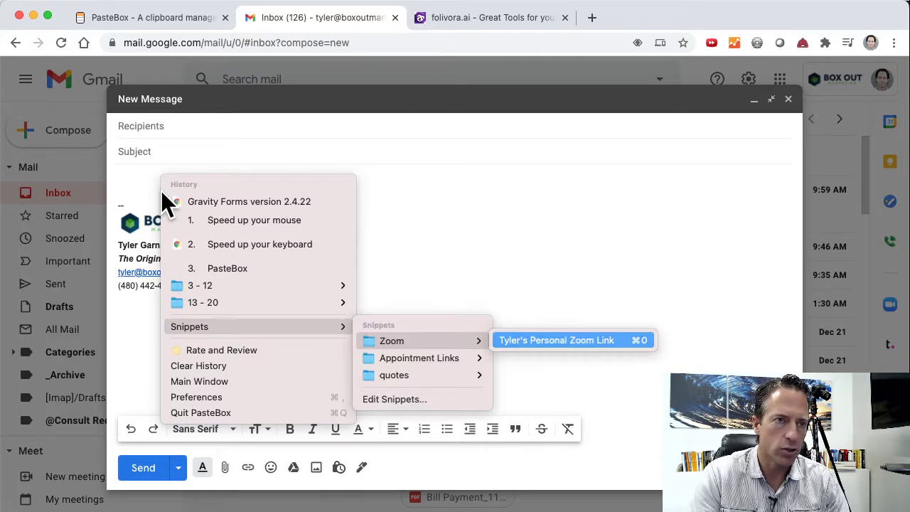
pyautogui.press('Return')
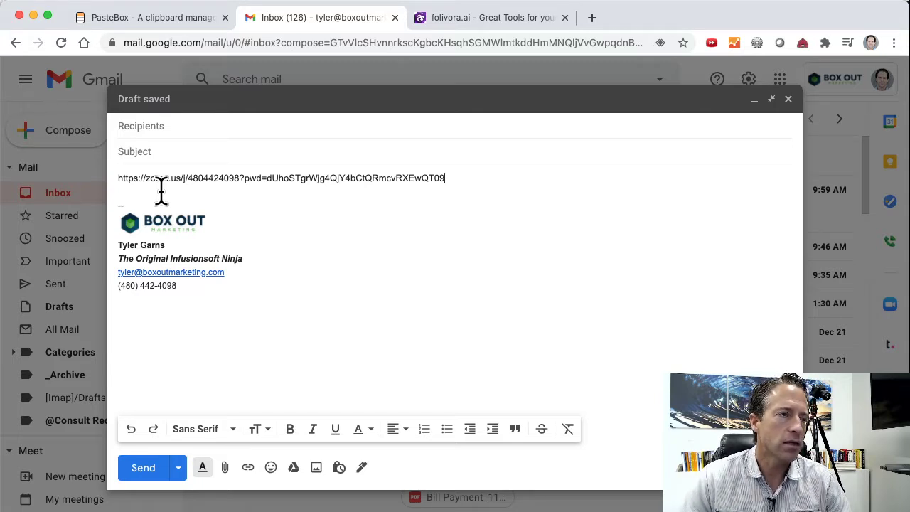
# Add a new line and insert the 30-minute call link from the Appointment Links snippets in PasteBox.
pyautogui.press('Return')
pyautogui.press('super+shift+v')
pyautogui.press('Down')
pyautogui.press('Down')
pyautogui.press('Down')
pyautogui.press('Down')
pyautogui.press('Right')
pyautogui.press('Down')
pyautogui.press('Right')
pyautogui.press('Down')
pyautogui.press('Down')
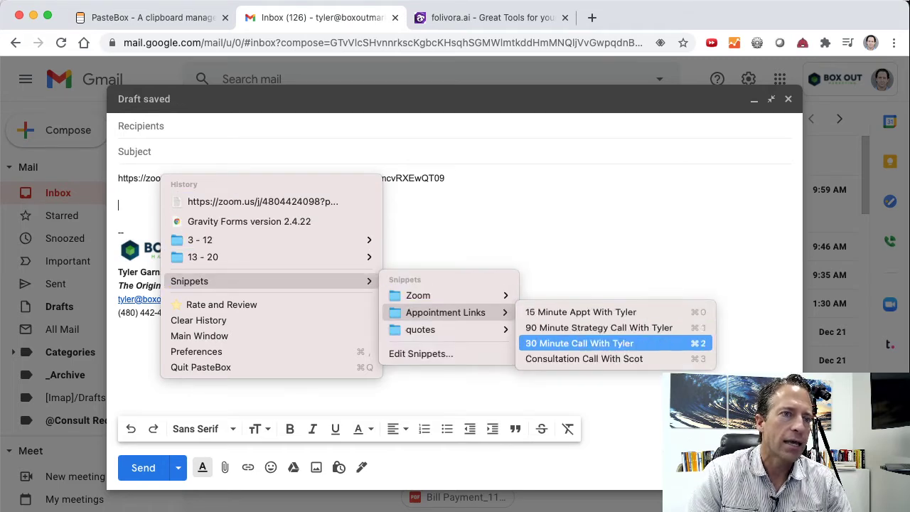
pyautogui.press('Return')
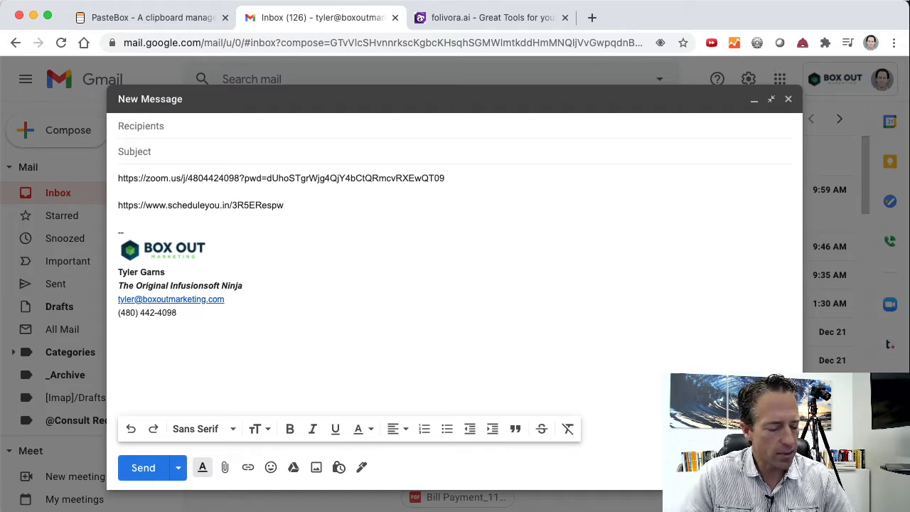
# Switch to the PasteBox web page and select its web address.
pyautogui.click(132, 19)
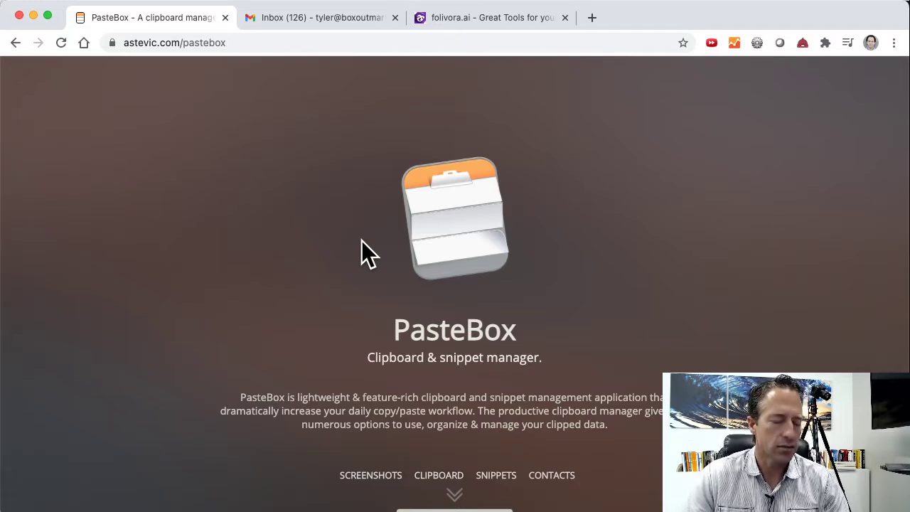
pyautogui.click(197, 43)
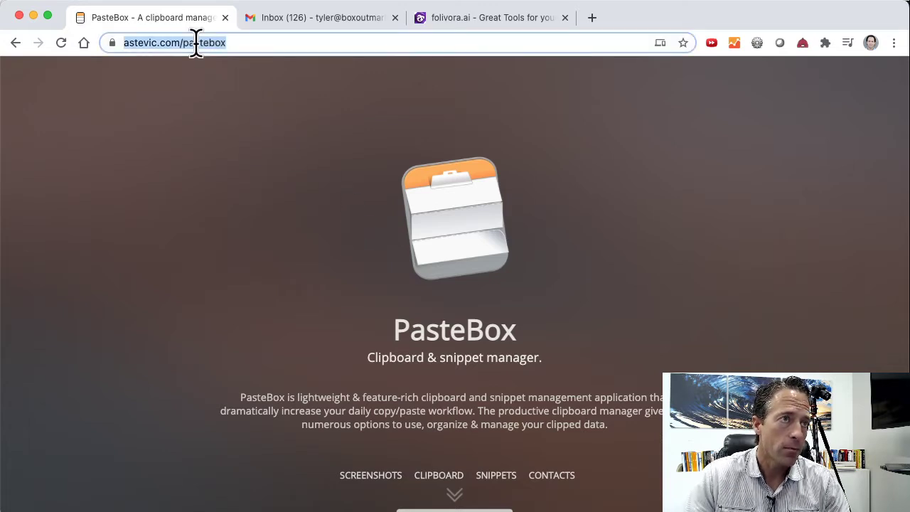
# Open the PasteBox menu over the web page, browse its history entries and Snippets, and close it without pasting anything.
pyautogui.press('super+shift+v')
pyautogui.press('Down')
pyautogui.press('Down')
pyautogui.press('Down')
pyautogui.press('Down')
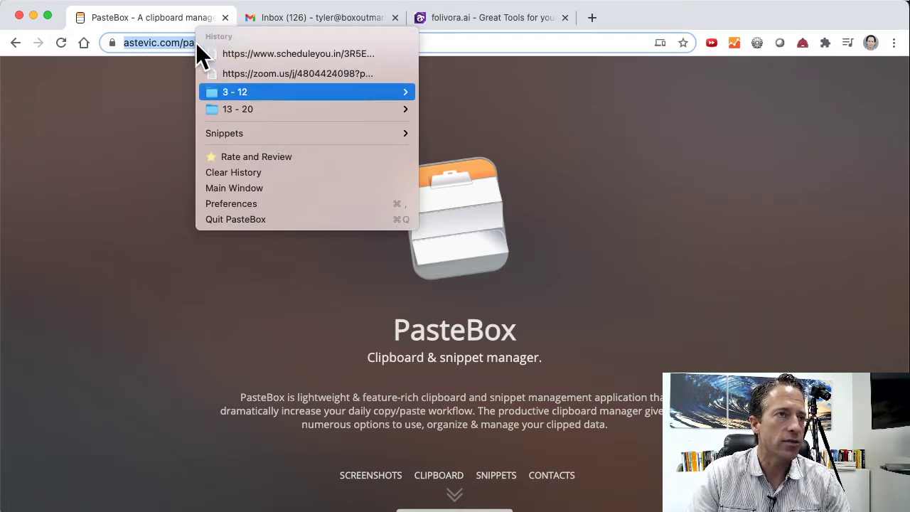
pyautogui.press('Right')
pyautogui.press('Down')
pyautogui.press('Left')
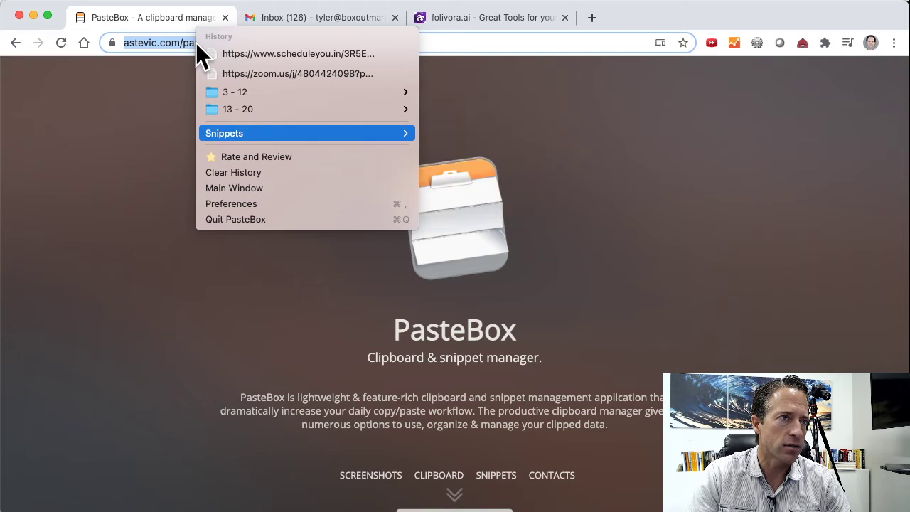
pyautogui.press('Up')
pyautogui.press('Up')
pyautogui.press('Up')
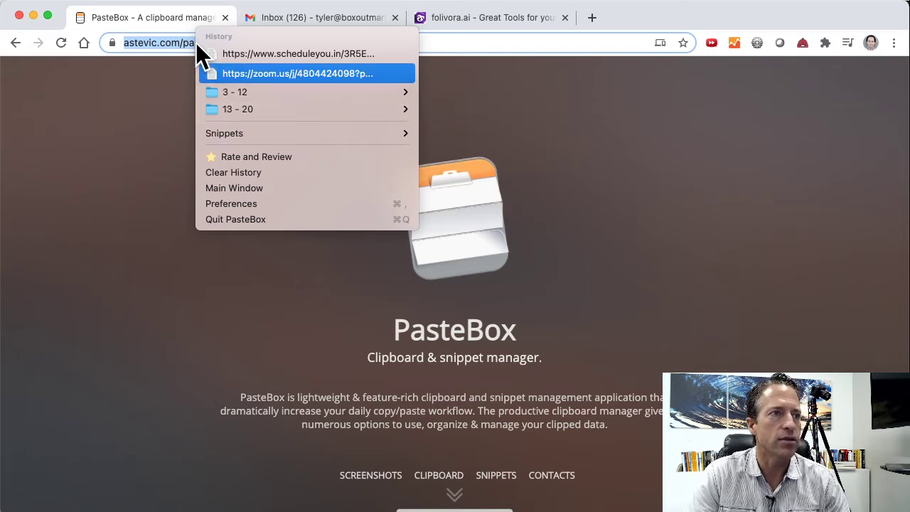
pyautogui.press('Up')
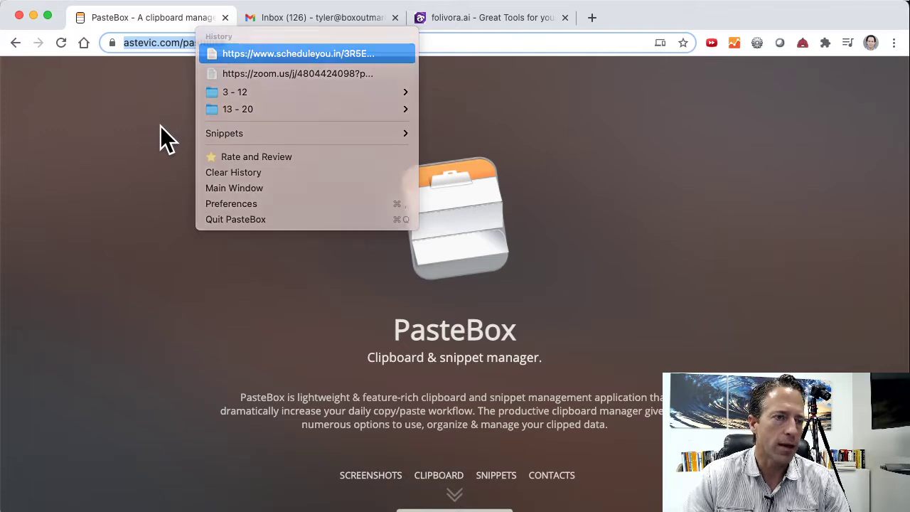
pyautogui.press('Escape')
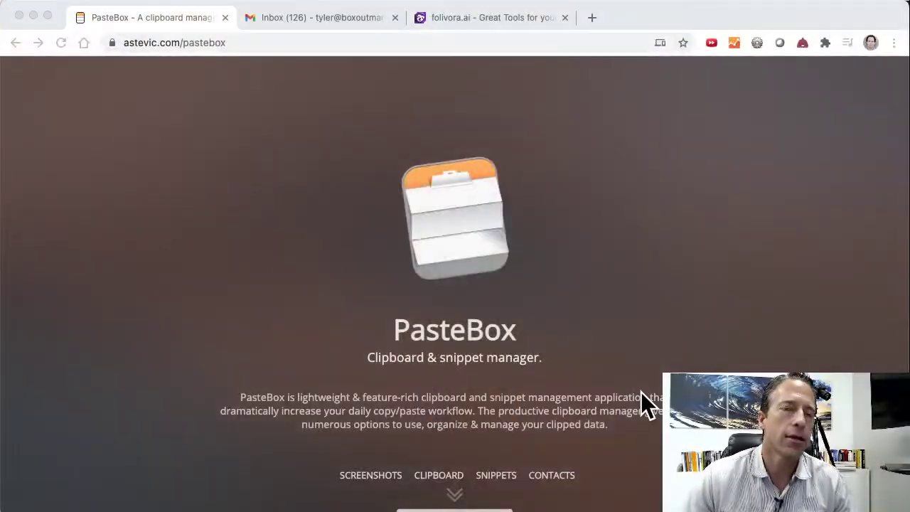
# Search Google for mailplane in a new browser tab and open the Mailplane website.
pyautogui.click(297, 17)
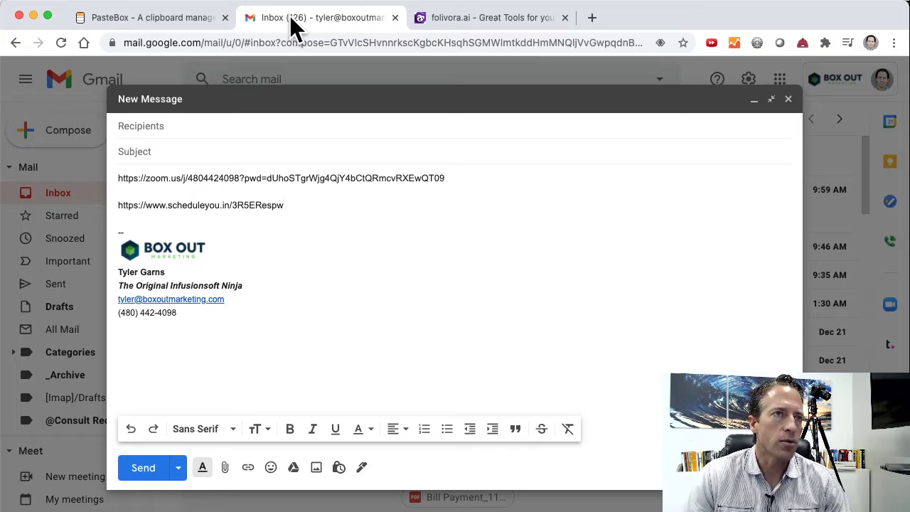
pyautogui.press('super+t')
pyautogui.write('mailplane')
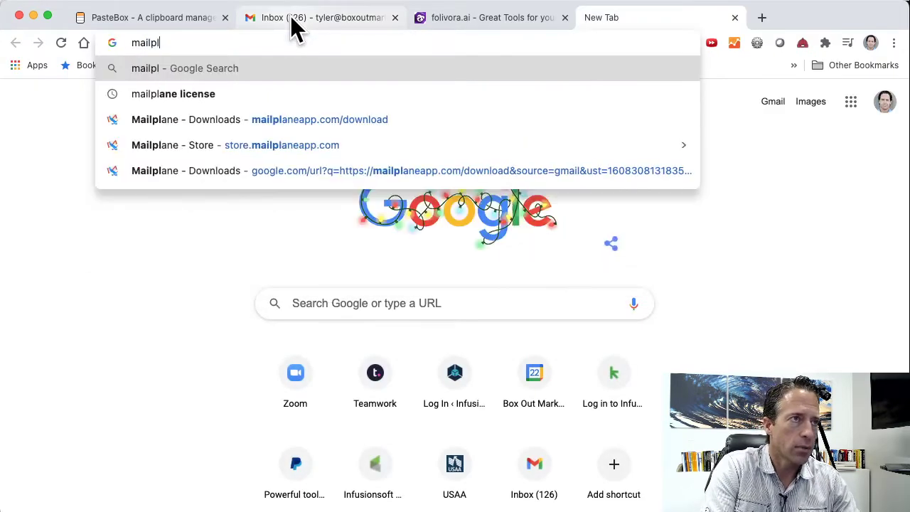
pyautogui.press('Return')
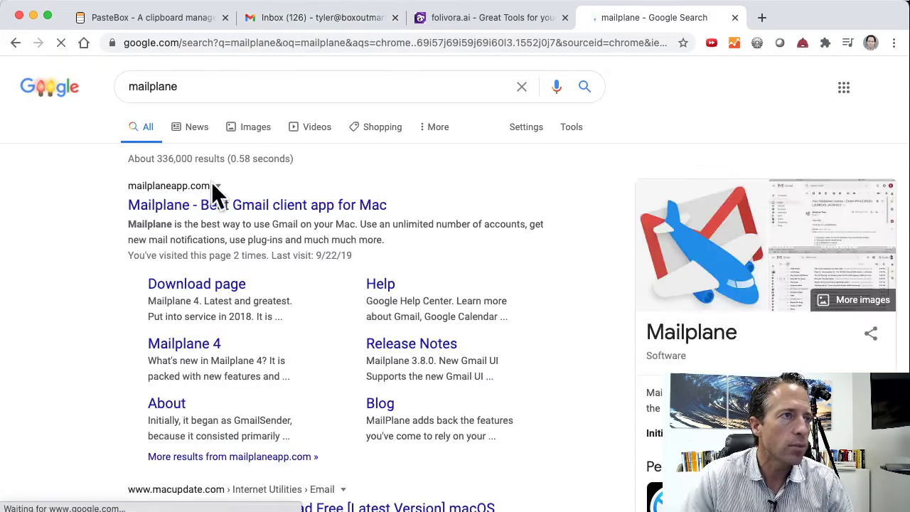
pyautogui.click(198, 204)
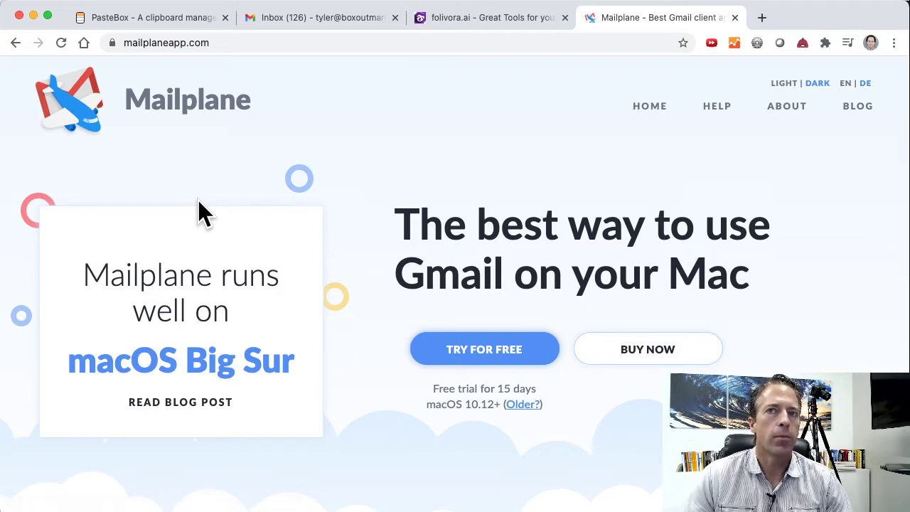
# Switch to the Mailplane app and back to Chrome.
pyautogui.press('super+Tab')
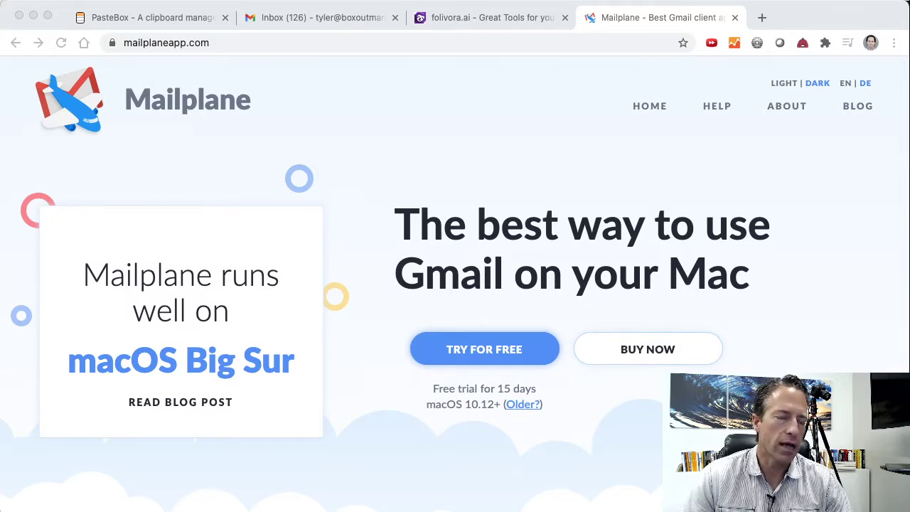
pyautogui.press('super+Tab')
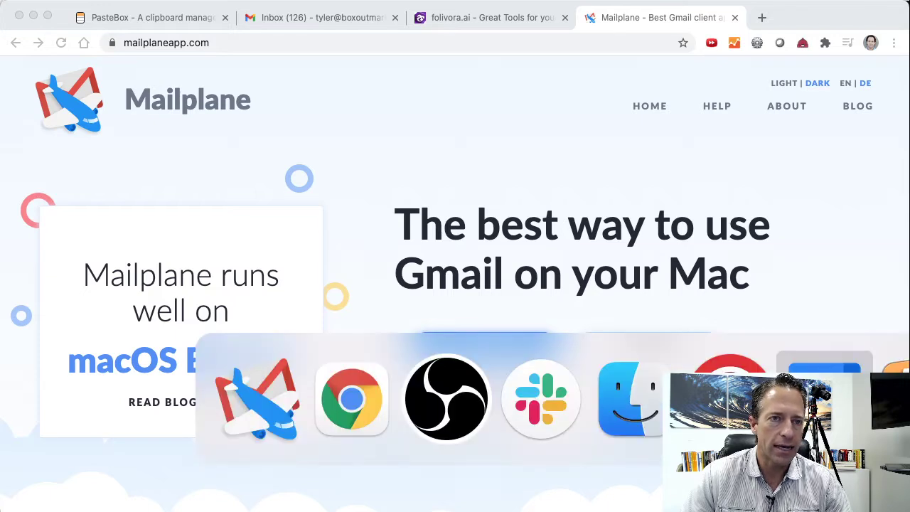
pyautogui.click(261, 407)
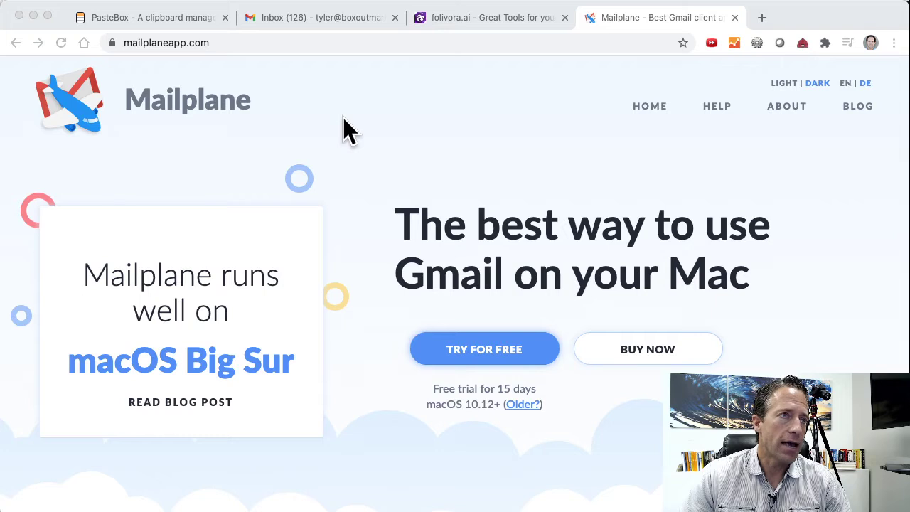
pyautogui.press('super+Tab')
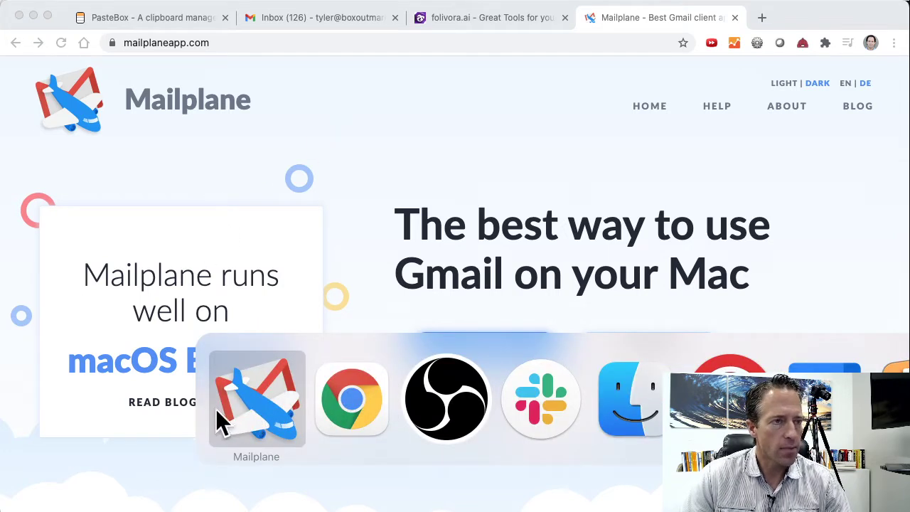
pyautogui.click(352, 407)
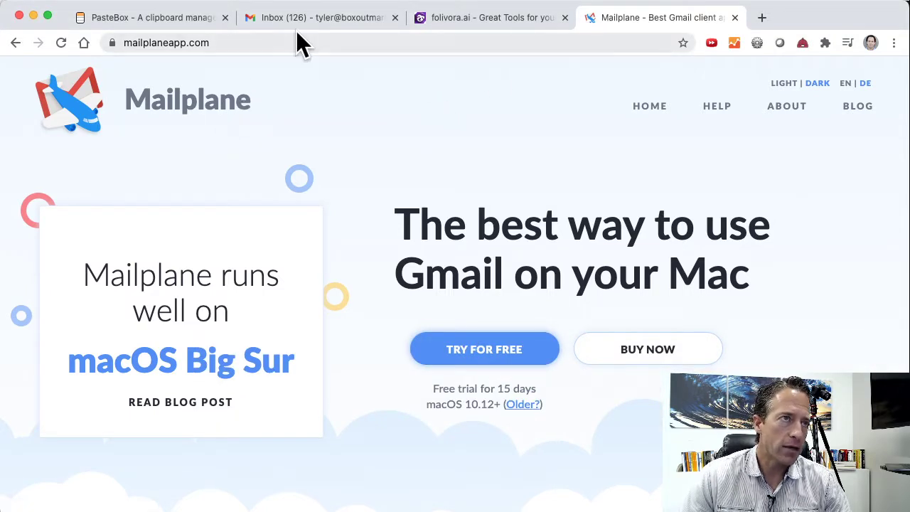
# Return to the Gmail draft and show Mailplane beside Chrome in the application switcher, staying in Chrome.
pyautogui.click(282, 19)
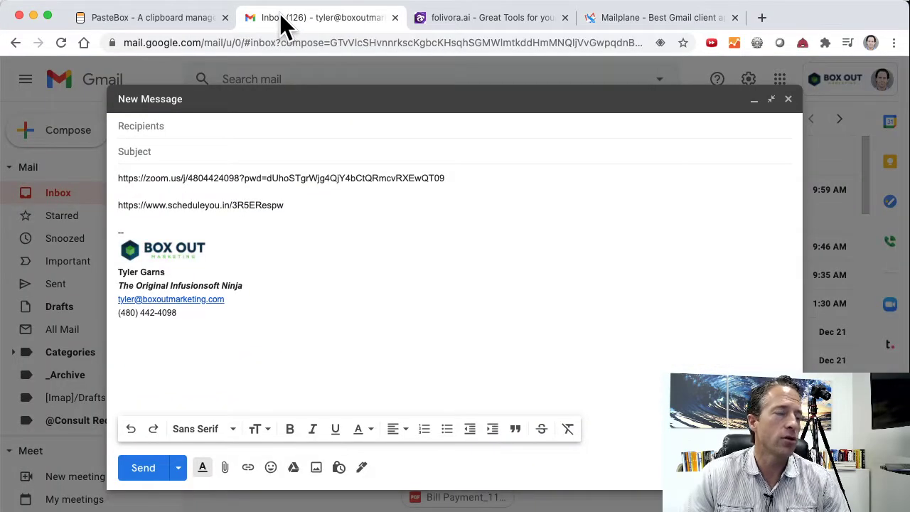
pyautogui.press('super+Tab')
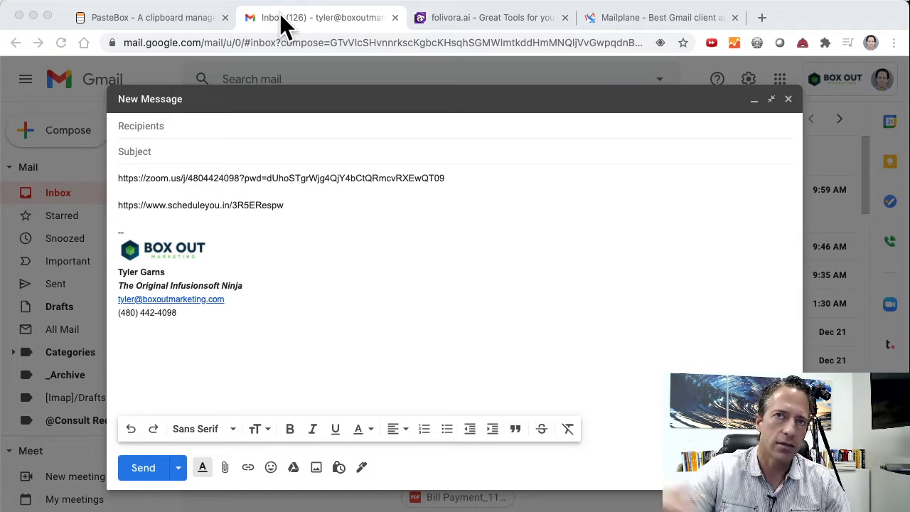
pyautogui.press('super+Tab')
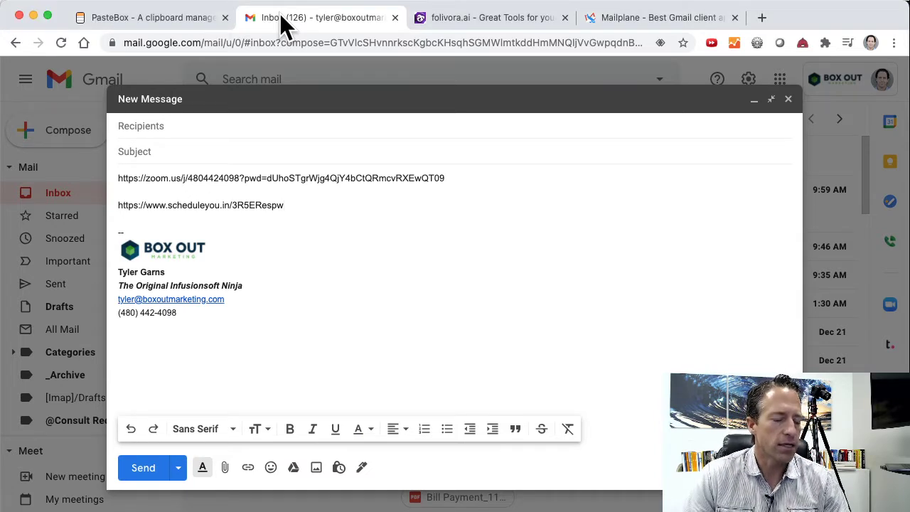
pyautogui.press('super+Tab')
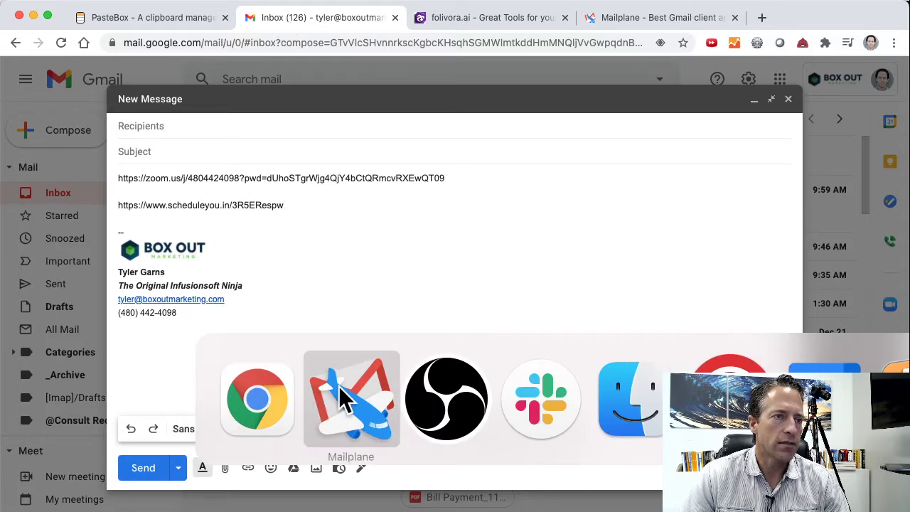
pyautogui.press('Escape')
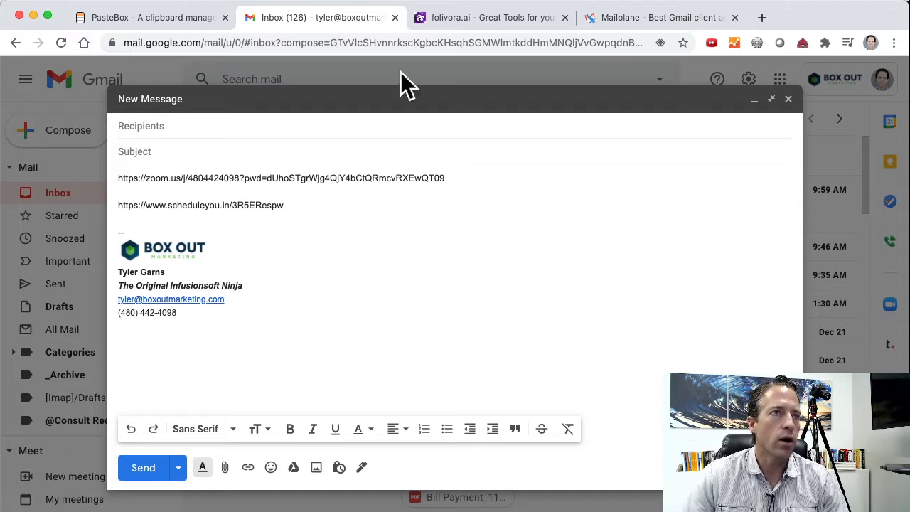
# Open Google Calendar in a new browser tab.
pyautogui.hotkey('ctrl', 't')
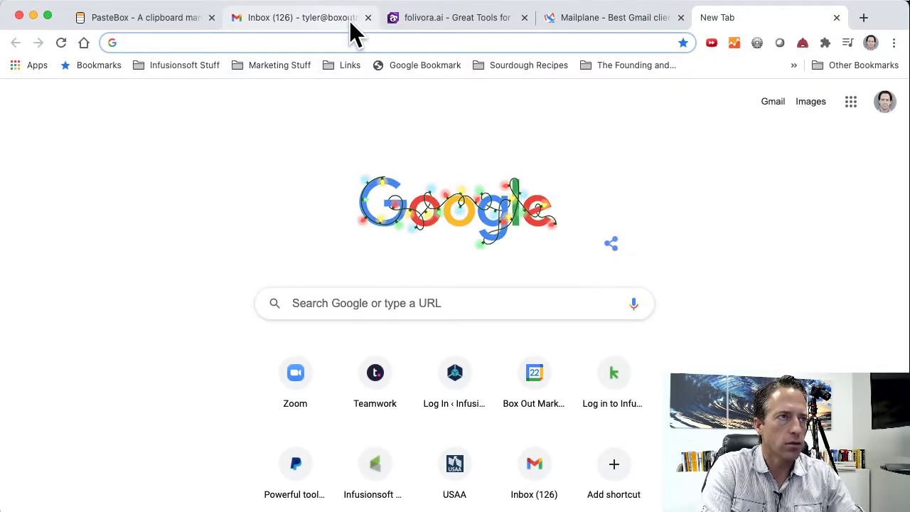
pyautogui.write('cal')
pyautogui.press('Return')
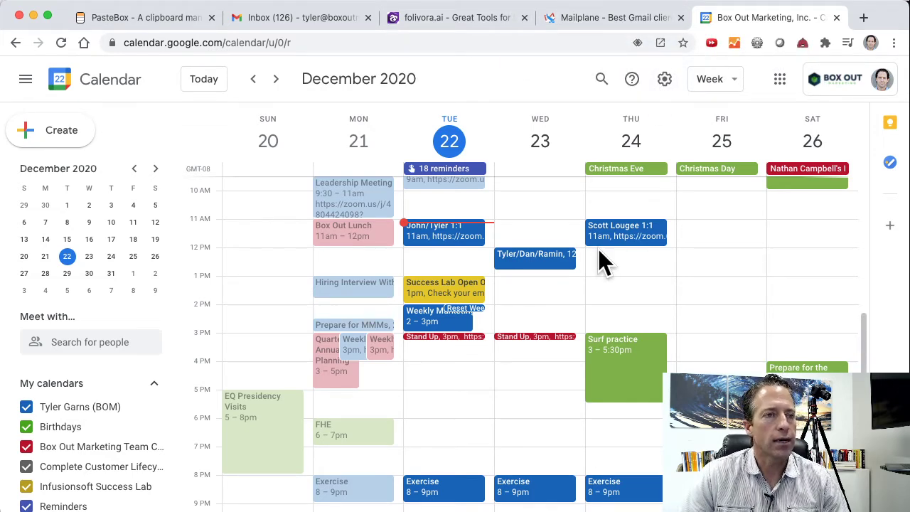
pyautogui.press('super+Tab')
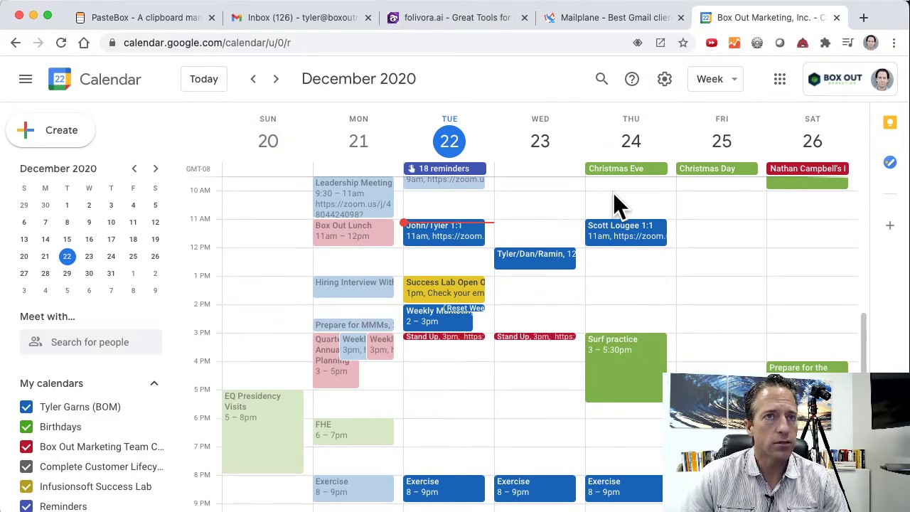
# Create a shortcut to the calendar page named Google Calendar 2 that opens as a window, and reposition that window.
pyautogui.click(894, 43)
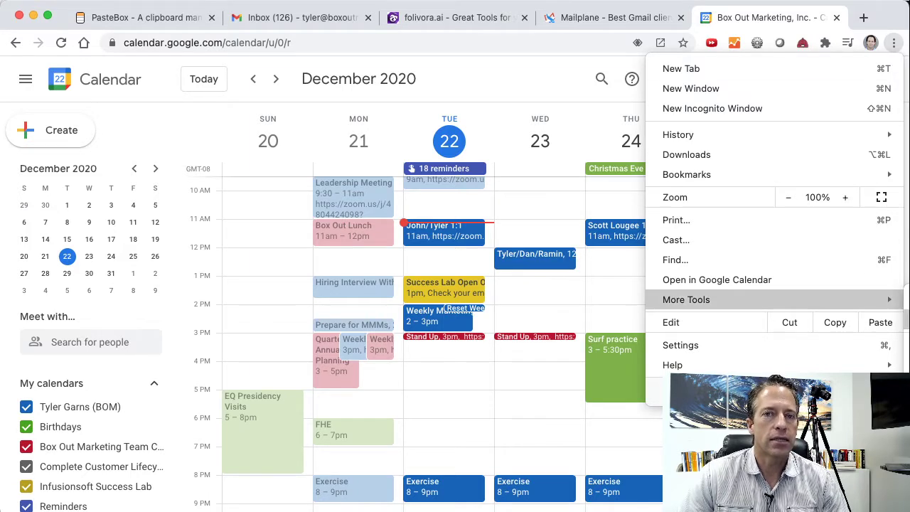
pyautogui.click(909, 319)
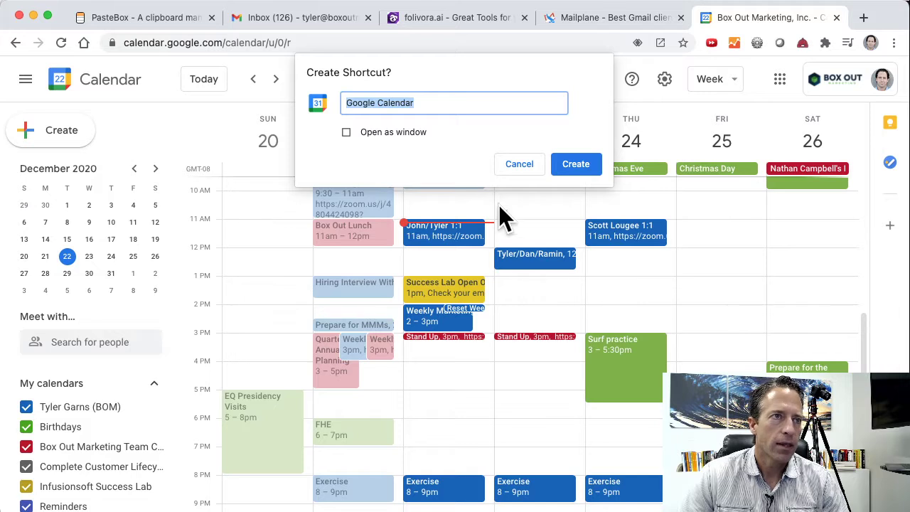
pyautogui.click(435, 103)
pyautogui.write('2')
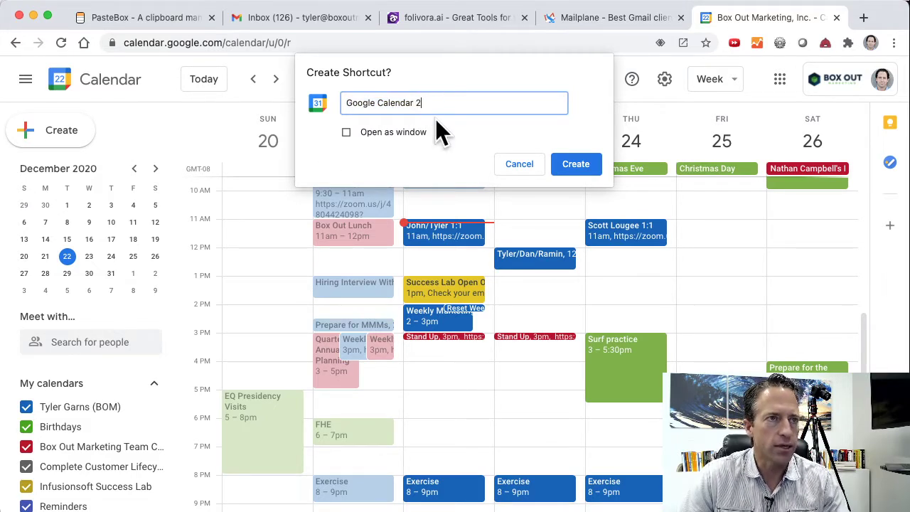
pyautogui.click(357, 136)
pyautogui.click(574, 164)
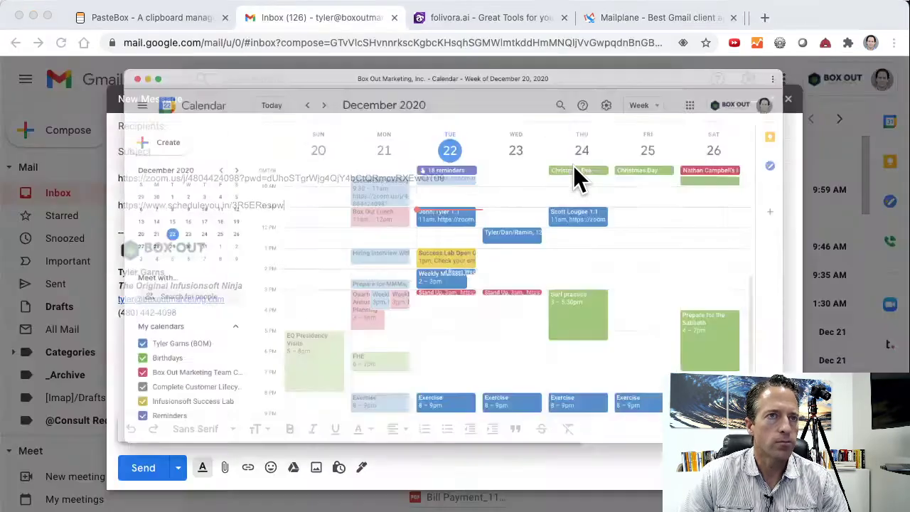
pyautogui.moveTo(256, 21); pyautogui.dragTo(297, 15)
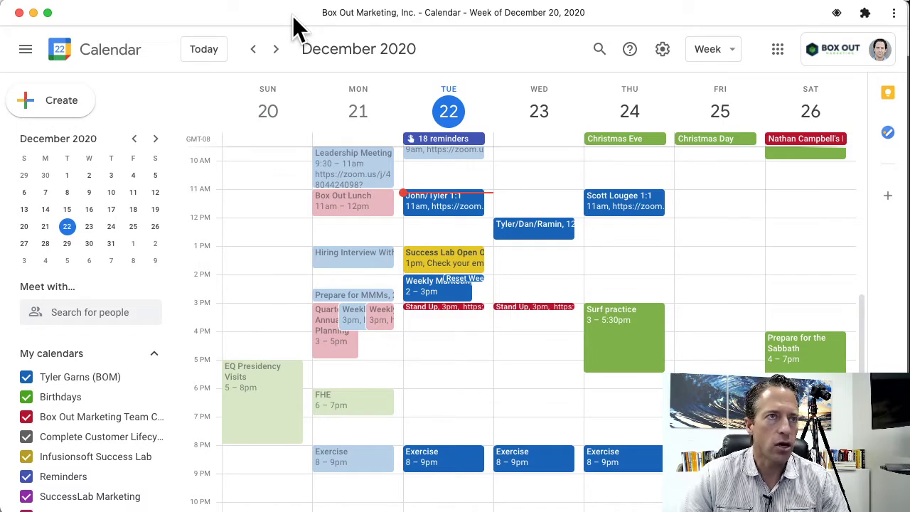
# Switch among the Google Calendar, Mailplane and Chrome apps, ending on the Gmail draft in Chrome.
pyautogui.press('super+Tab')
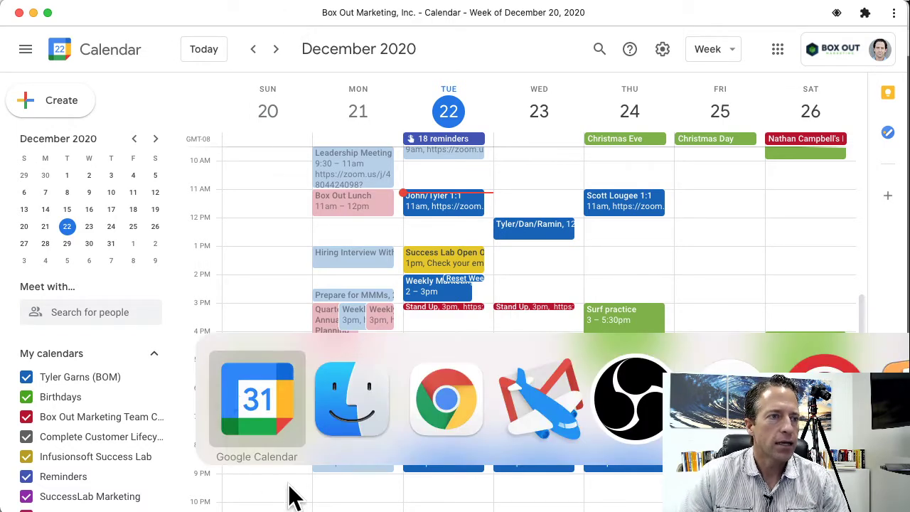
pyautogui.click(262, 393)
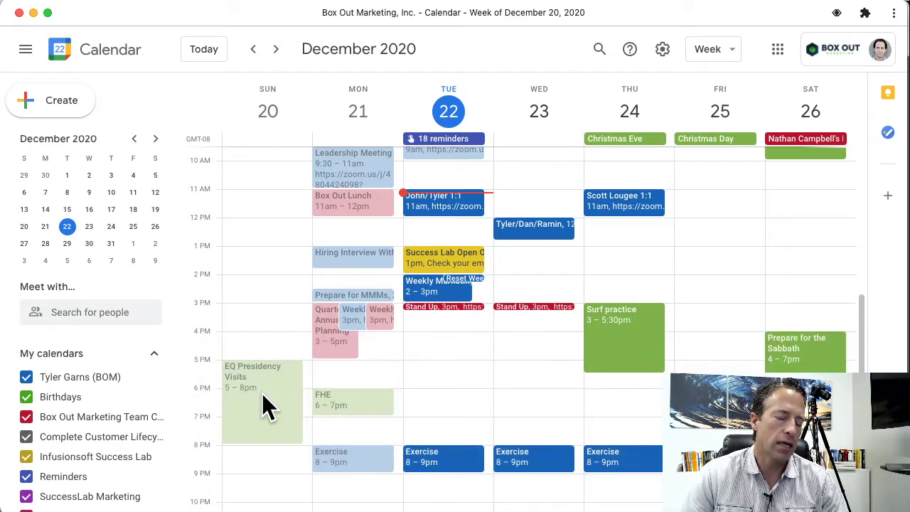
pyautogui.press('super+Tab')
pyautogui.press('super+Tab')
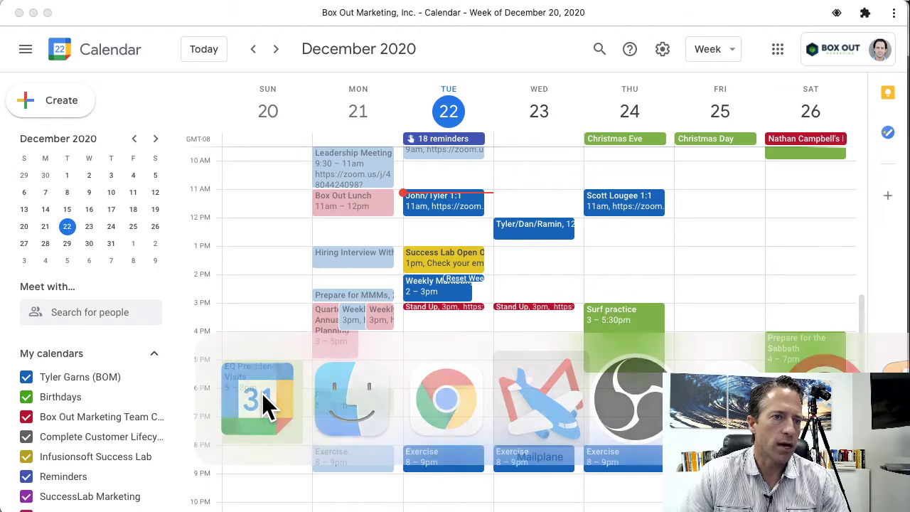
pyautogui.press('super+Tab')
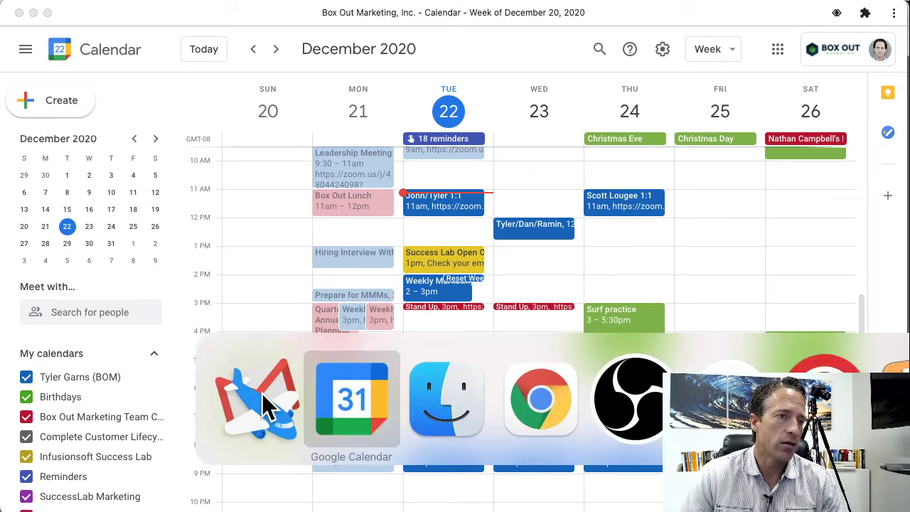
pyautogui.press('super+Tab')
pyautogui.press('super+Tab')
pyautogui.press('super+Tab')
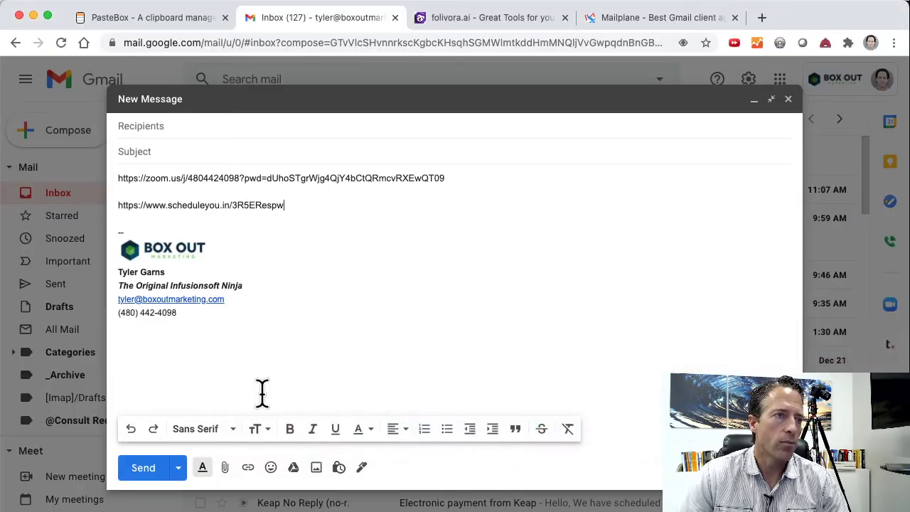
# Switch back to the Google Calendar app and dismiss the meeting reminder.
pyautogui.press('super+Tab')
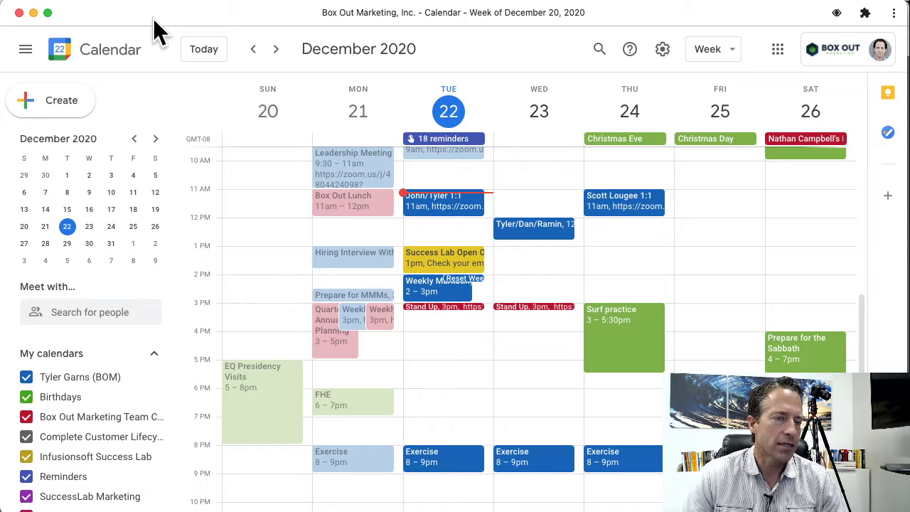
pyautogui.press('super+Tab')
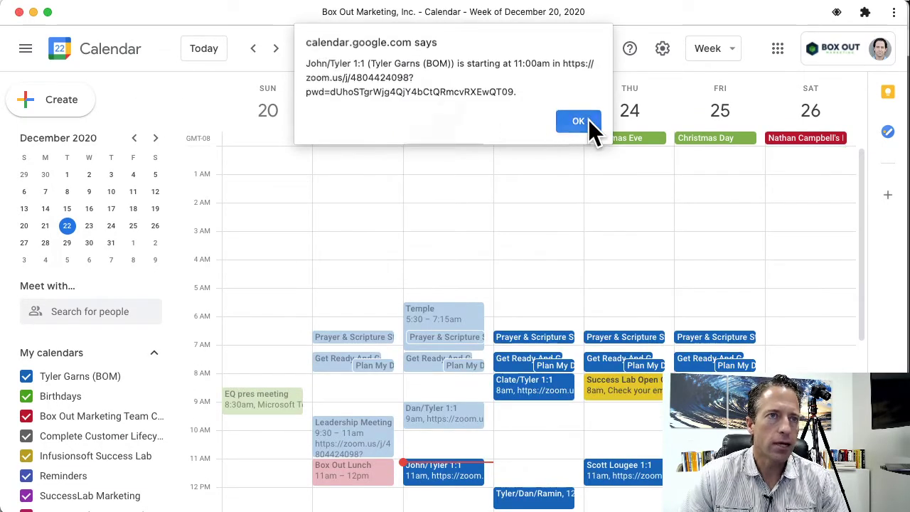
pyautogui.click(587, 121)
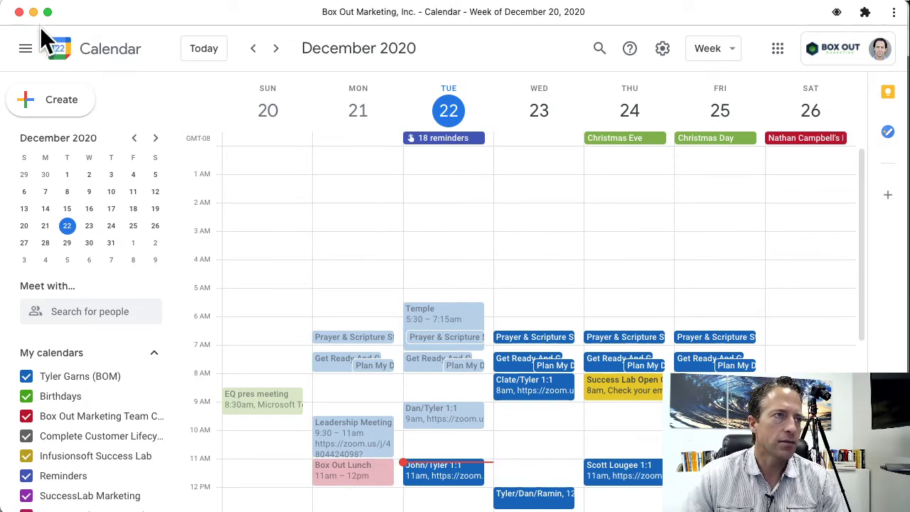
# Close the Google Calendar window, and cut the links from the Gmail draft body and paste them back in.
pyautogui.click(19, 12)
pyautogui.moveTo(315, 213); pyautogui.dragTo(116, 164)
pyautogui.press('super+c')
pyautogui.press('BackSpace')
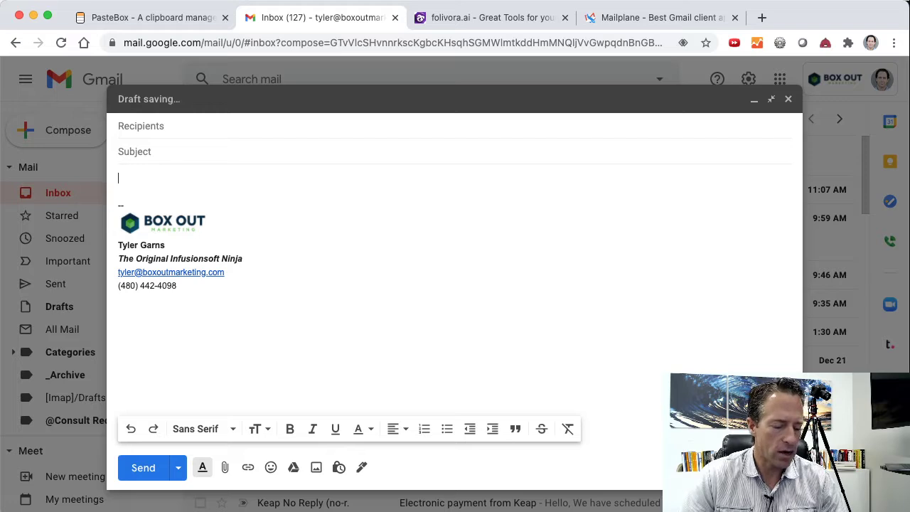
pyautogui.press('super+v')
# Delete the scheduling link from the draft body and copy the remaining Zoom meeting link.
pyautogui.tripleClick(202, 205)
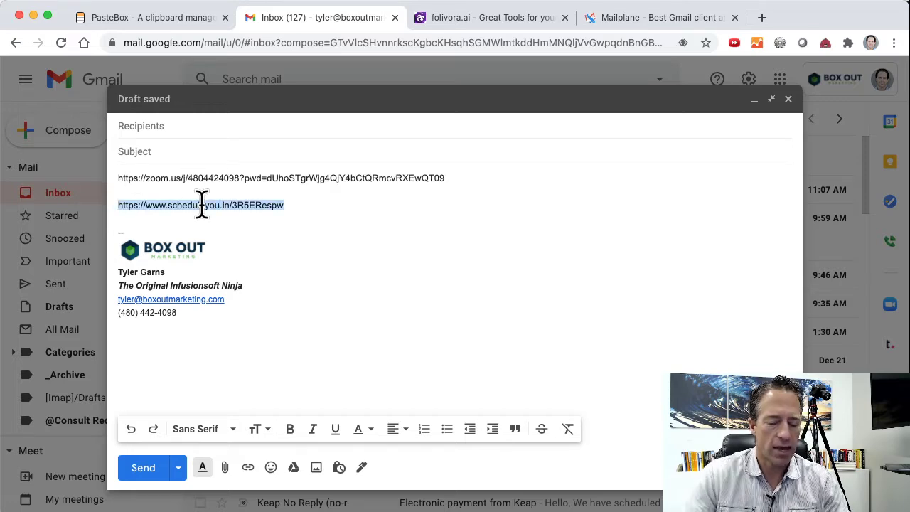
pyautogui.press('BackSpace')
pyautogui.tripleClick(445, 178)
pyautogui.press('super+c')
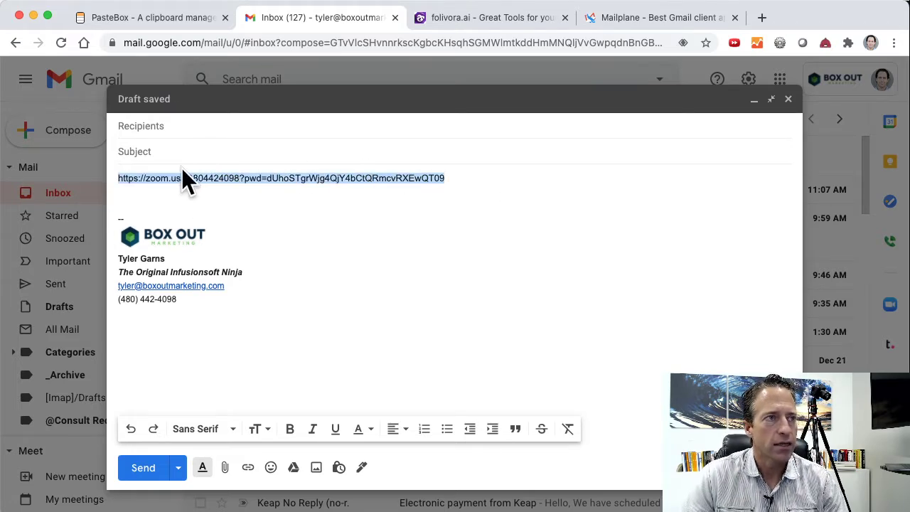
# Paste the copied Zoom meeting link a few lines below the original, and undo that paste.
pyautogui.click(474, 187)
pyautogui.press('Return')
pyautogui.press('Return')
pyautogui.press('super+v')
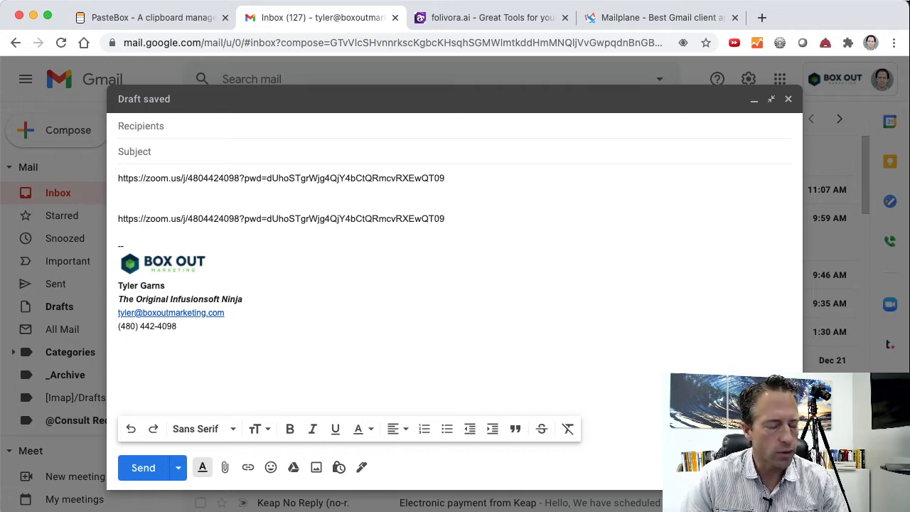
pyautogui.press('super+z')
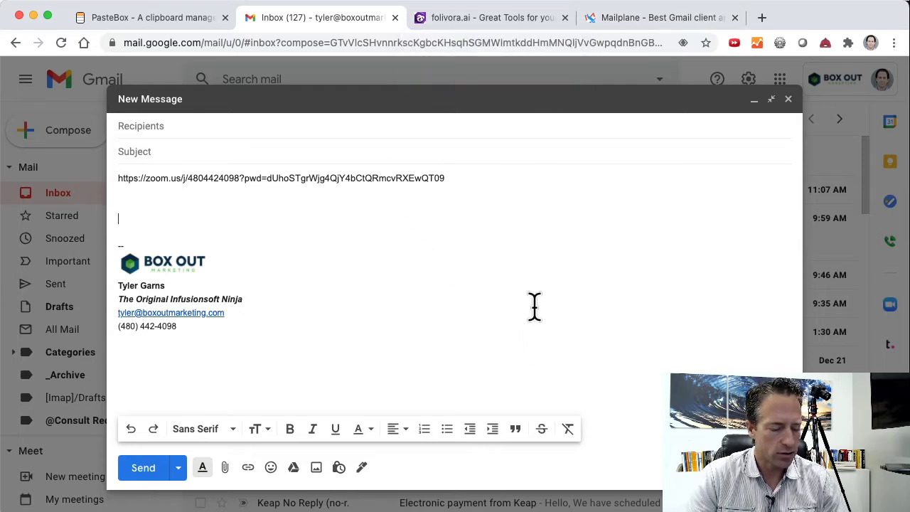
# Cycle through the open browser tabs in both directions, ending on the PasteBox page.
pyautogui.hotkey('ctrl', 'Tab')
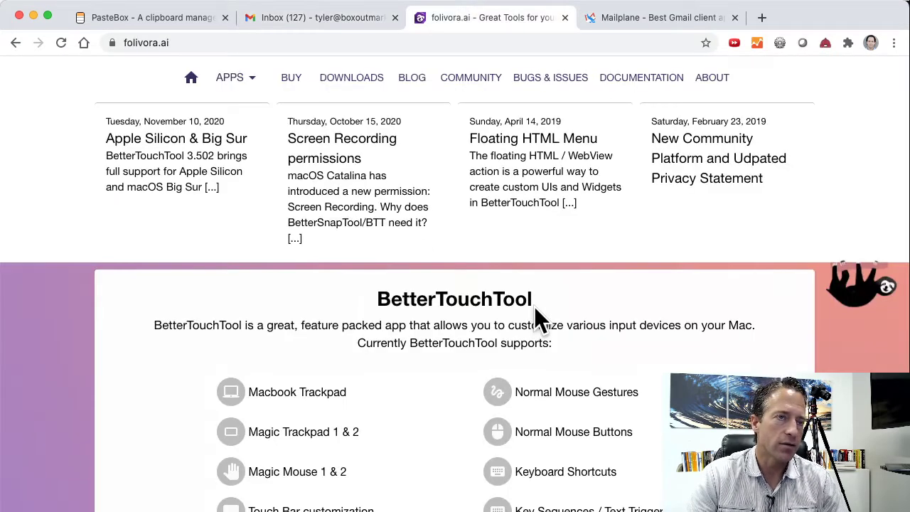
pyautogui.hotkey('ctrl', 'shift', 'Tab')
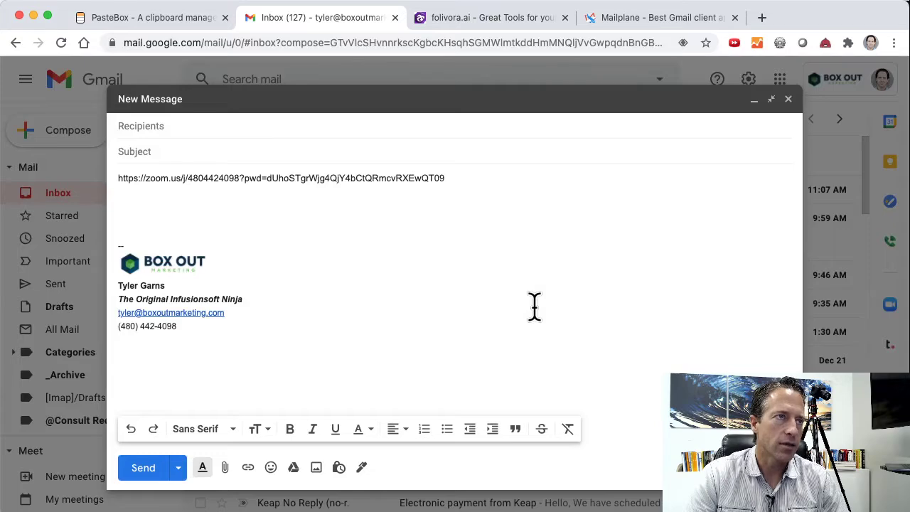
pyautogui.hotkey('ctrl', 'shift', 'Tab')
pyautogui.hotkey('ctrl', 'Tab')
pyautogui.hotkey('ctrl', 'shift', 'Tab')
pyautogui.hotkey('ctrl', 'shift', 'Tab')
pyautogui.hotkey('ctrl', 'shift', 'Tab')
pyautogui.hotkey('ctrl', 'shift', 'Tab')
pyautogui.hotkey('ctrl', 'shift', 'Tab')
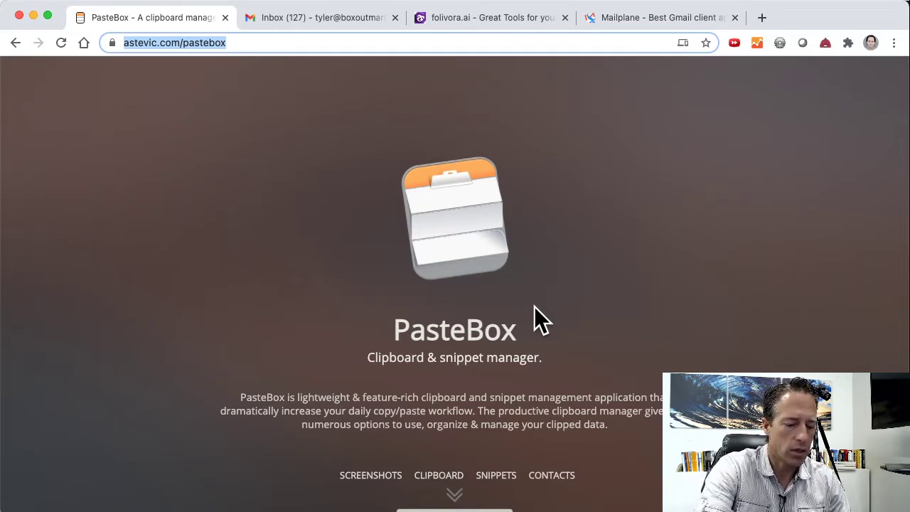
# Go back to the Mailplane page, and cycle forward through every browser tab until returning to PasteBox.
pyautogui.hotkey('ctrl', 'shift', 'Tab')
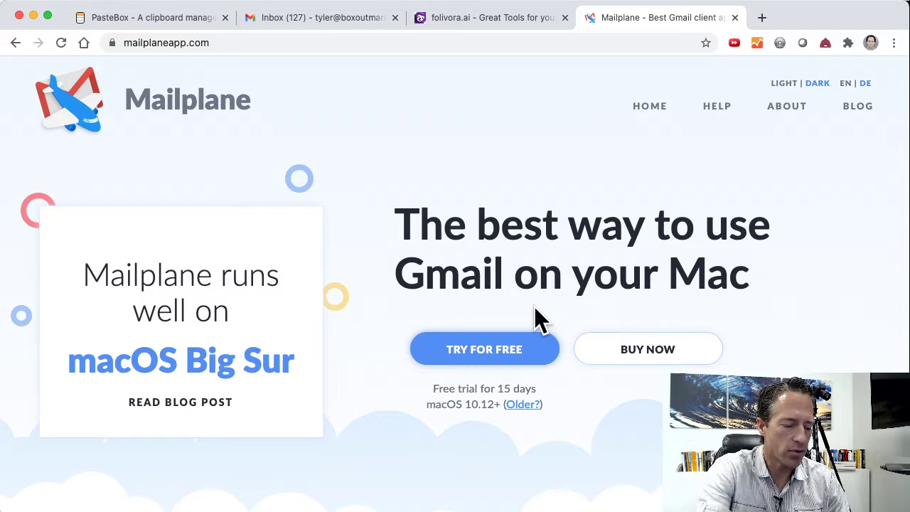
pyautogui.hotkey('ctrl', 'Tab')
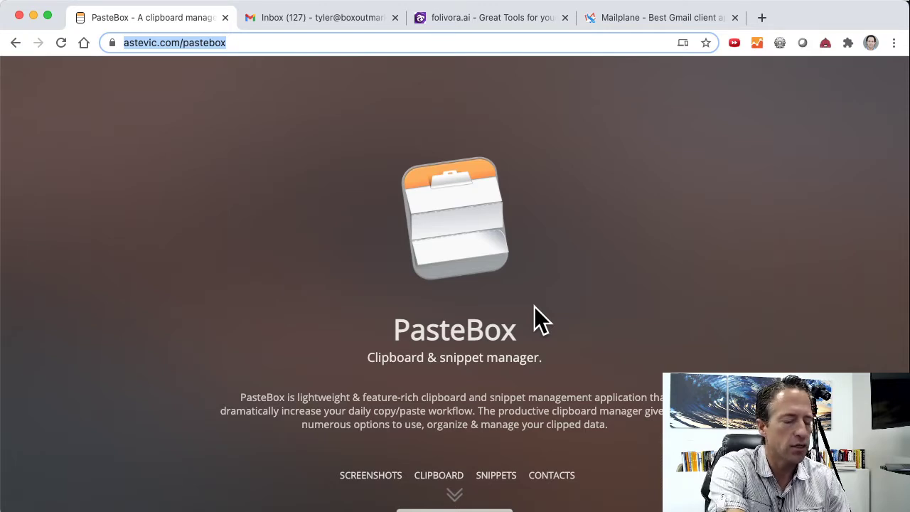
pyautogui.hotkey('ctrl', 'Tab')
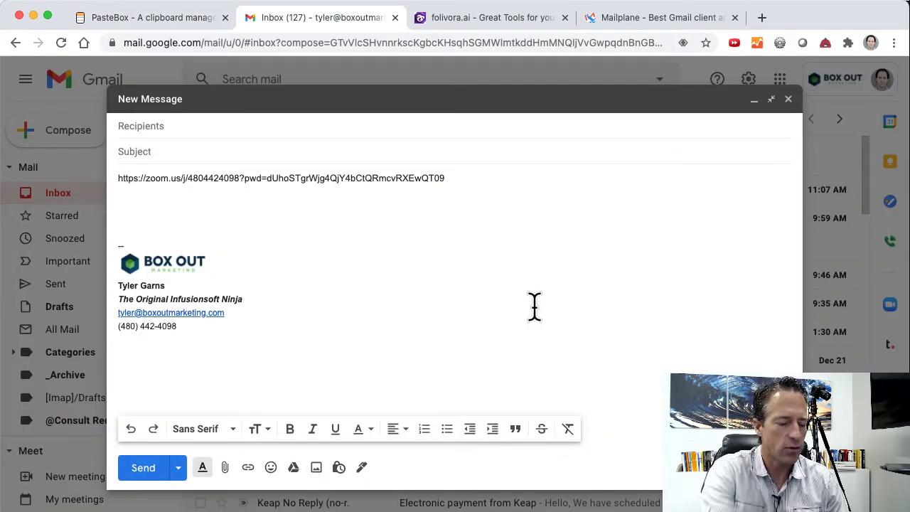
pyautogui.hotkey('ctrl', 'Tab')
pyautogui.hotkey('ctrl', 'Tab')
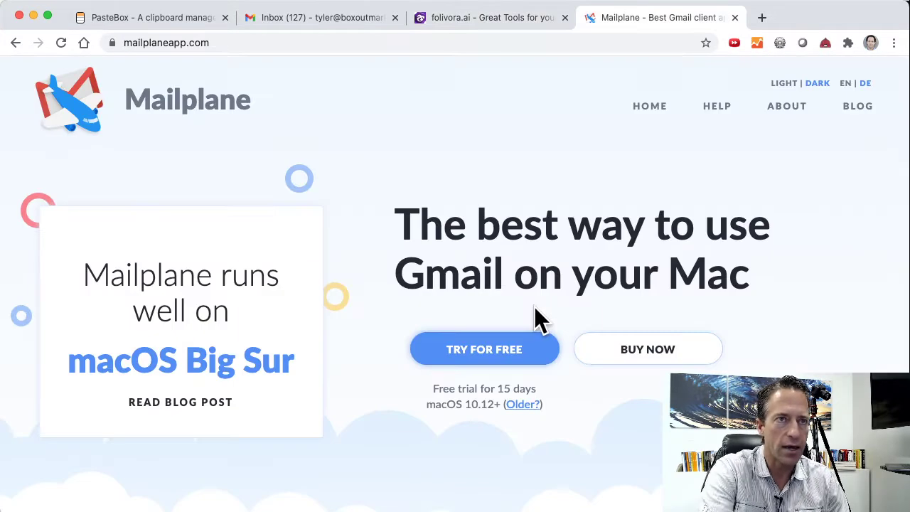
pyautogui.hotkey('ctrl', 'Tab')
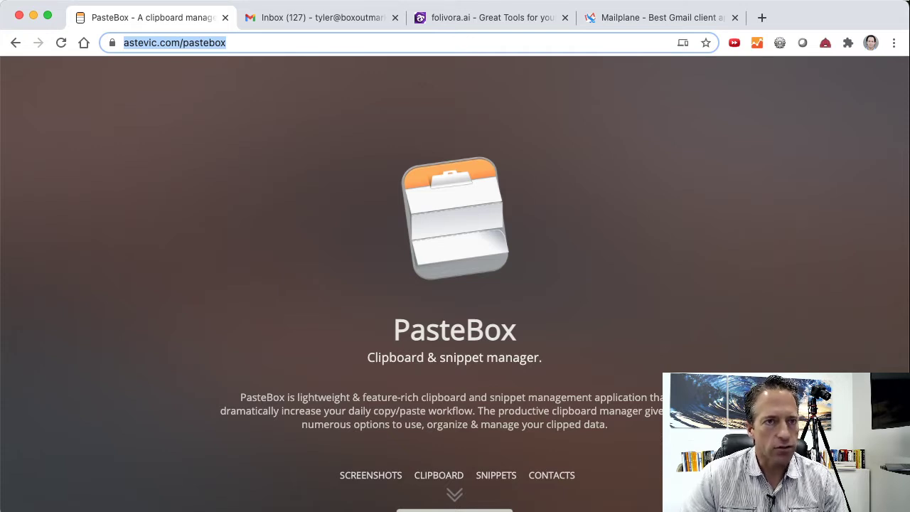
# Switch to Finder, reposition the Chrome Apps window lower on the screen, and select the Google Calendar application.
pyautogui.press('super+Tab')
pyautogui.press('super+Tab')
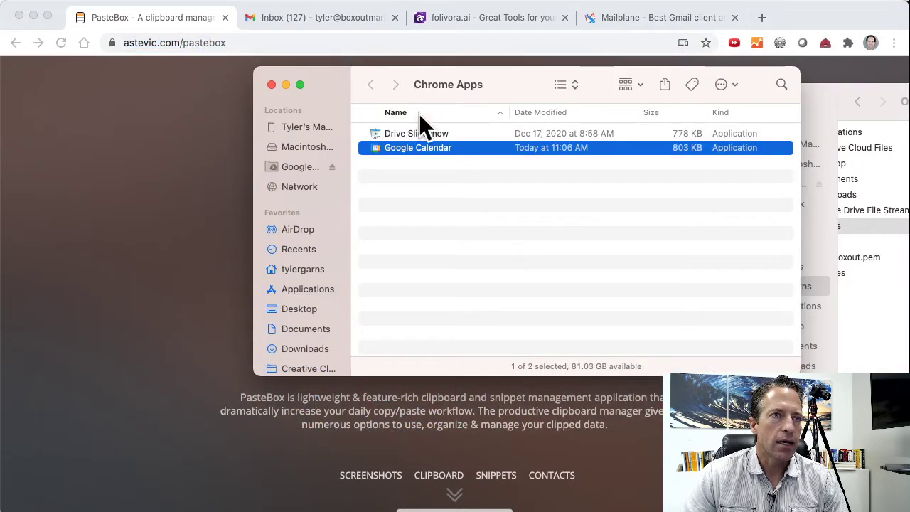
pyautogui.moveTo(341, 78); pyautogui.dragTo(384, 195)
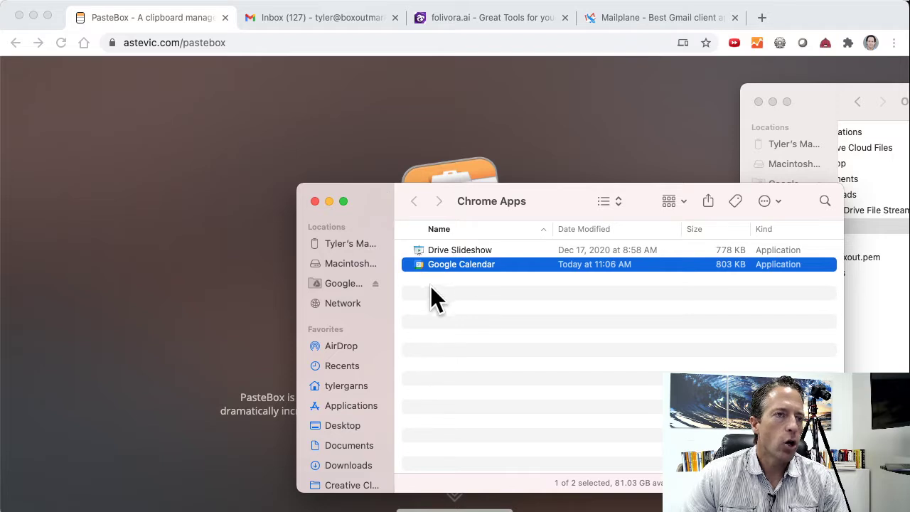
pyautogui.click(435, 290)
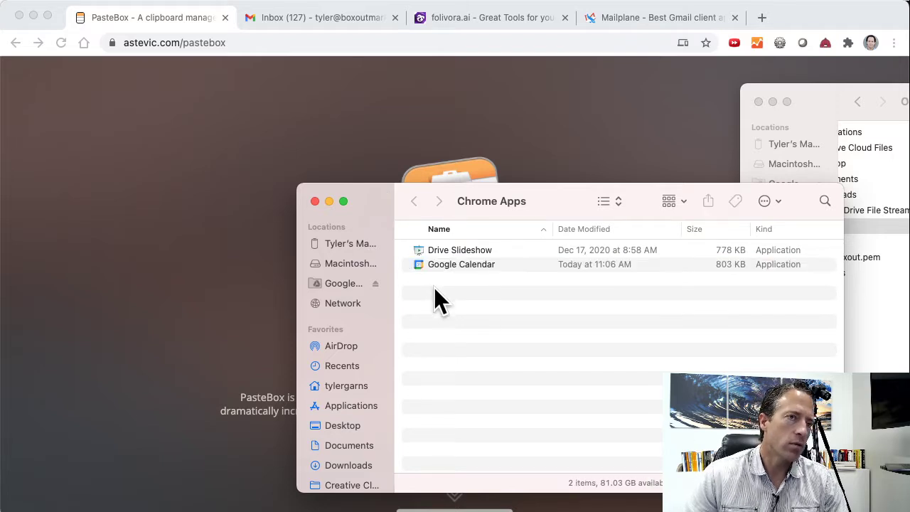
pyautogui.click(439, 264)
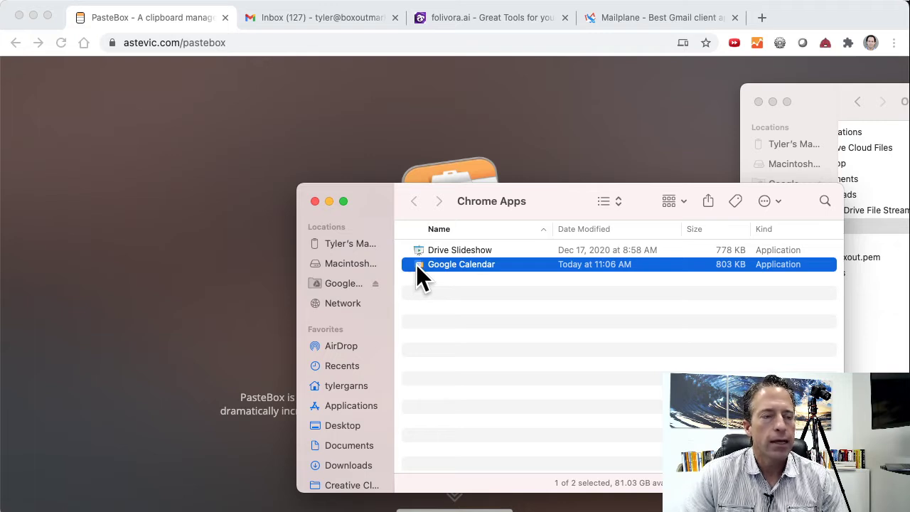
pyautogui.moveTo(419, 266)
pyautogui.mouseDown()
pyautogui.moveTo(427, 335)
pyautogui.moveTo(434, 302)
pyautogui.moveTo(420, 268)
pyautogui.mouseUp()
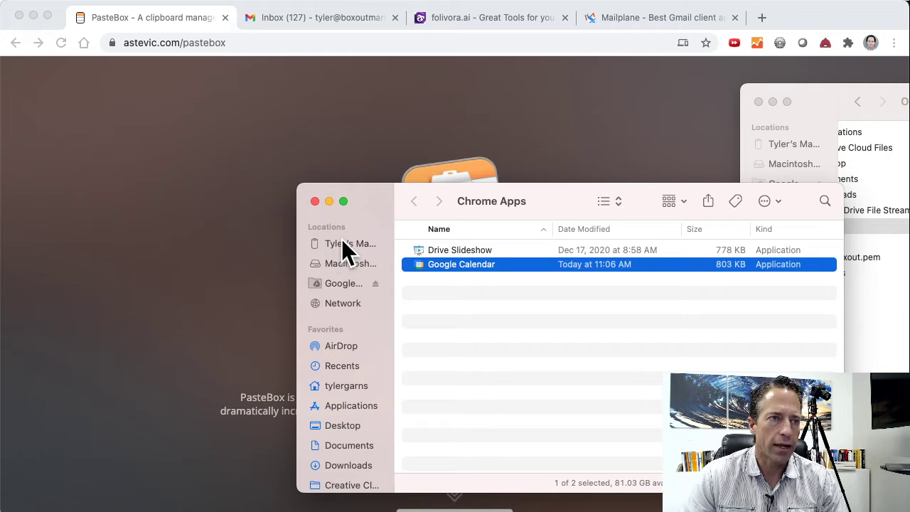
# Browse the Shared drives folder in Google Drive, return to the drive's top level, and close the background Finder window.
pyautogui.click(352, 285)
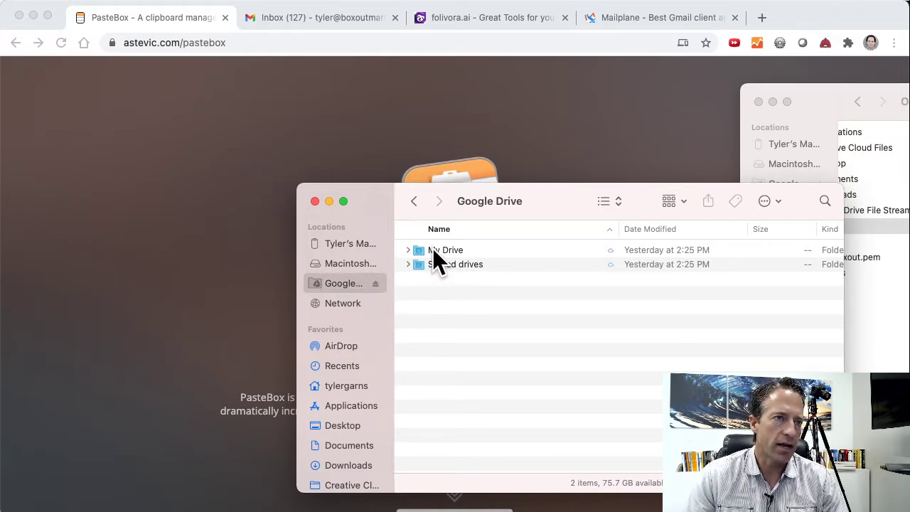
pyautogui.doubleClick(444, 263)
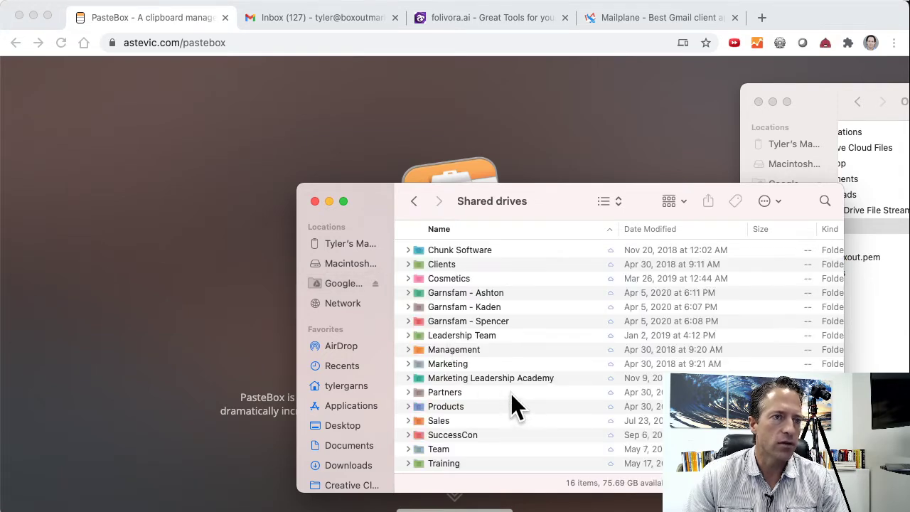
pyautogui.click(438, 362)
pyautogui.press('Return')
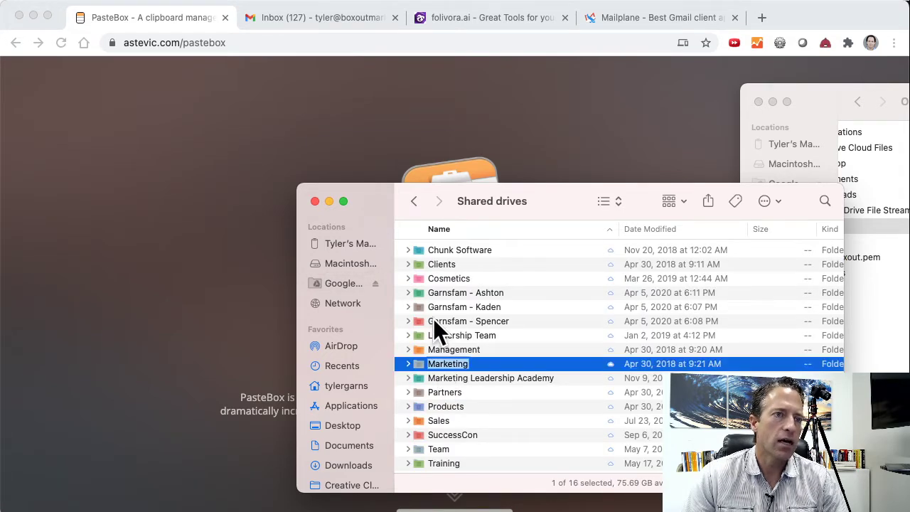
pyautogui.click(416, 407)
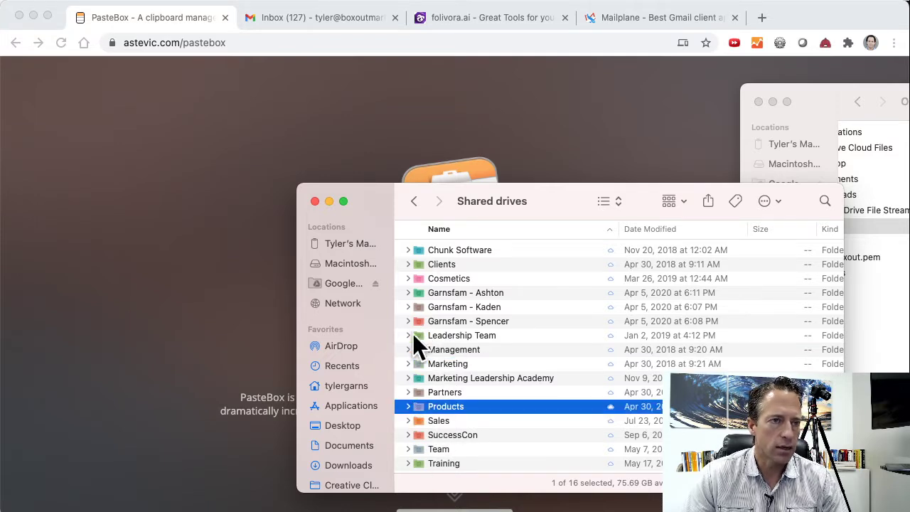
pyautogui.click(413, 202)
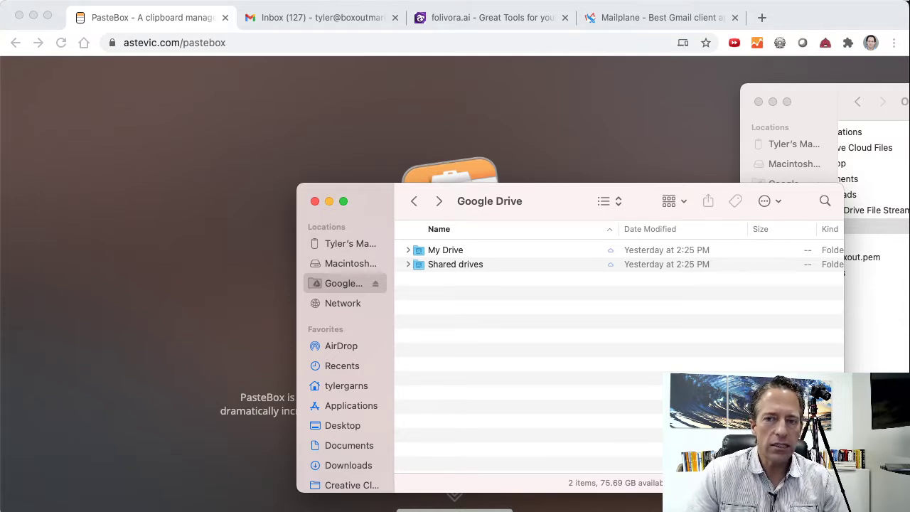
pyautogui.click(759, 101)
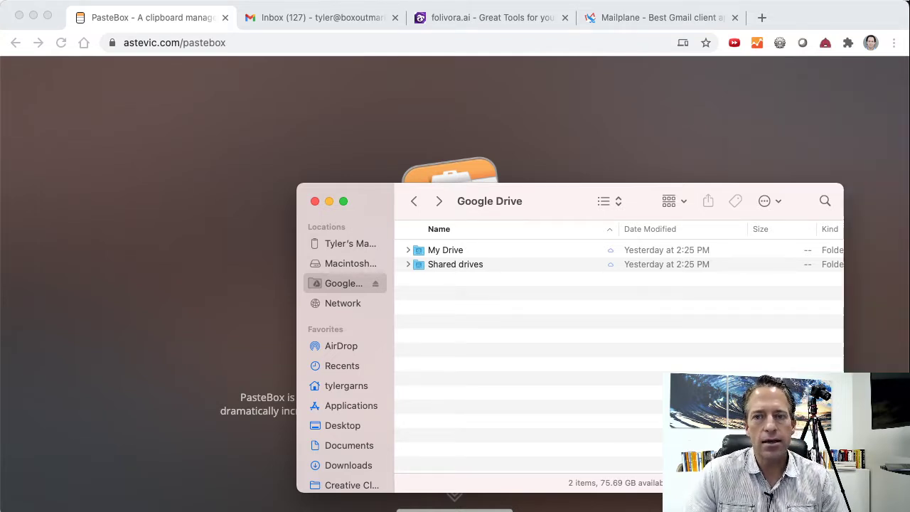